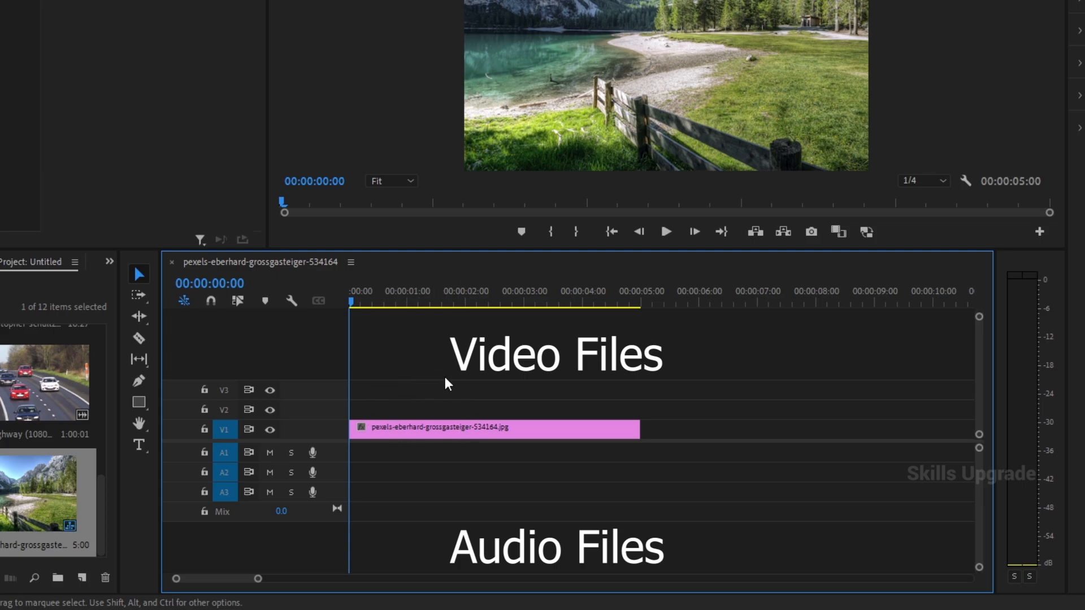
- Add the cars_on_highway (1080p).mp4 clip to video track V1
{"action": "left_click_drag", "start_coordinate": [50, 380], "coordinate": [672, 432]}
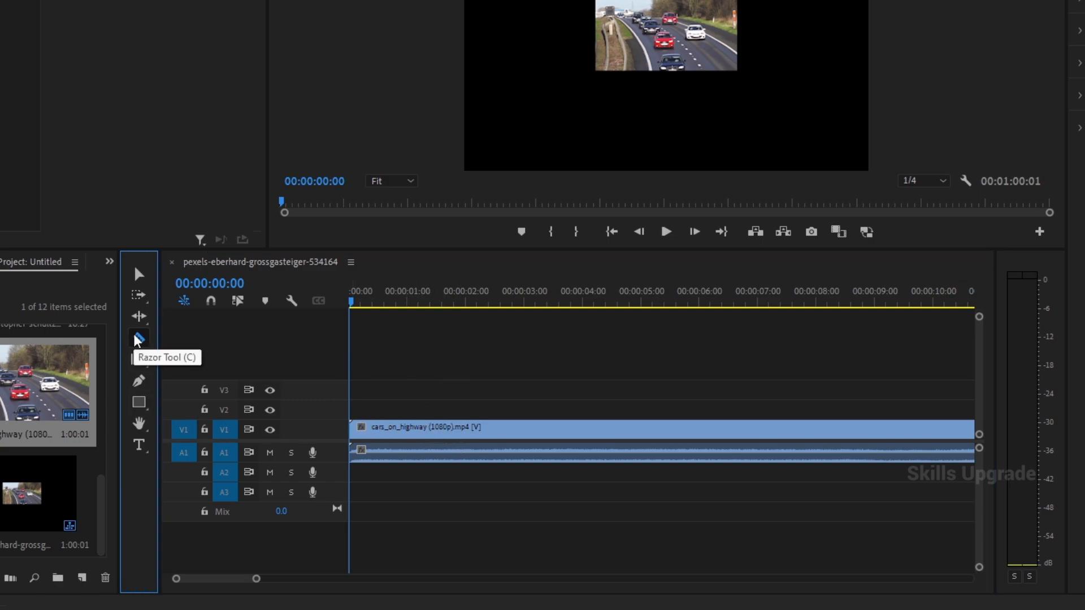
- Split the highway clip and its linked audio at about 2.7 seconds with the Razor tool, and undo the cut
{"action": "key", "text": "v"}
{"action": "key", "text": "c"}
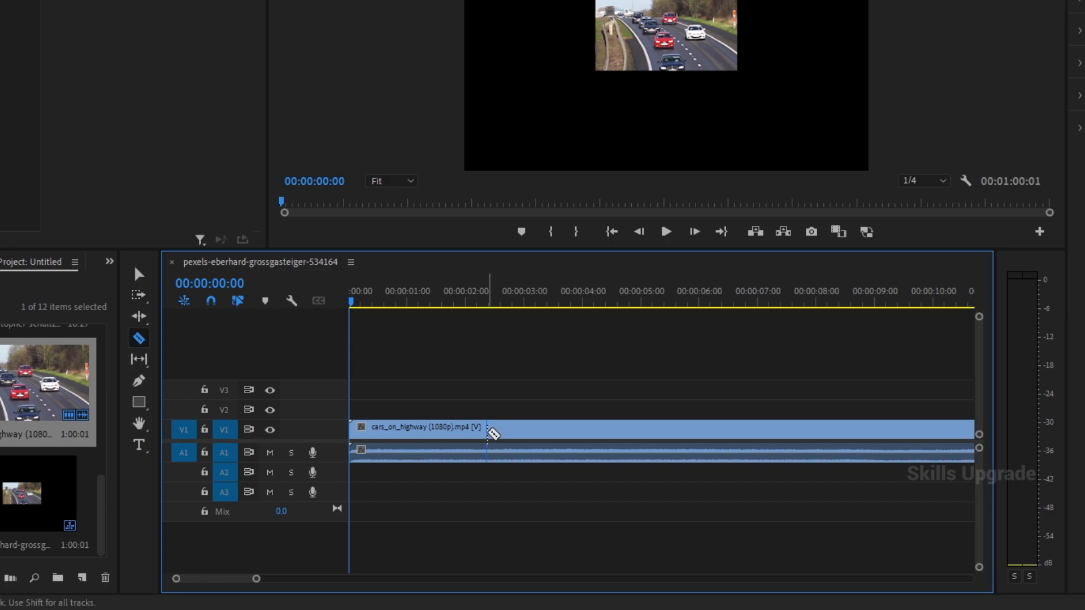
{"action": "left_click", "coordinate": [505, 430]}
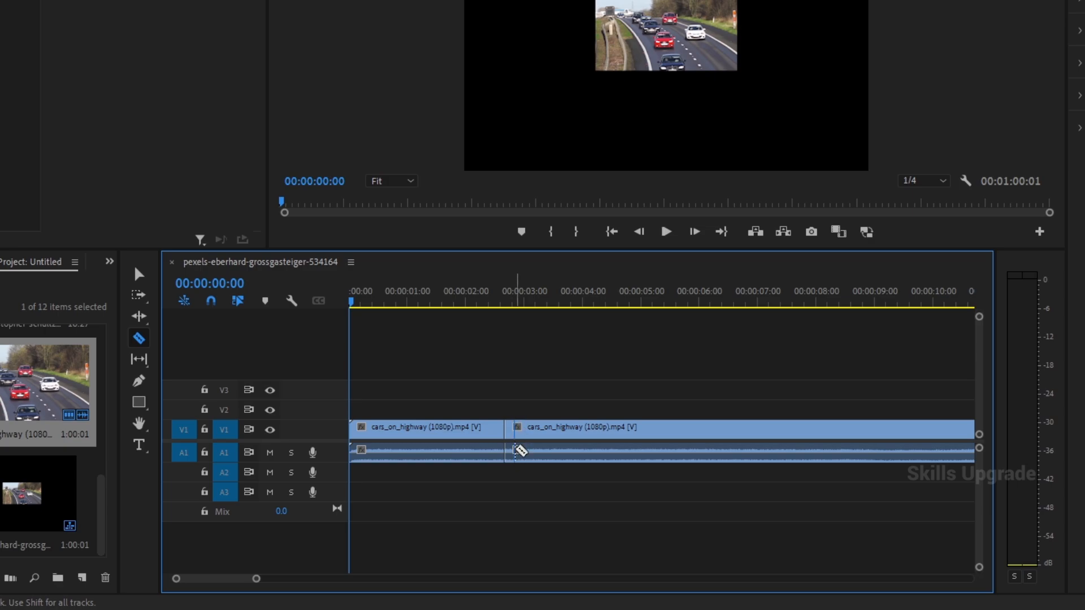
{"action": "key", "text": "ctrl+z"}
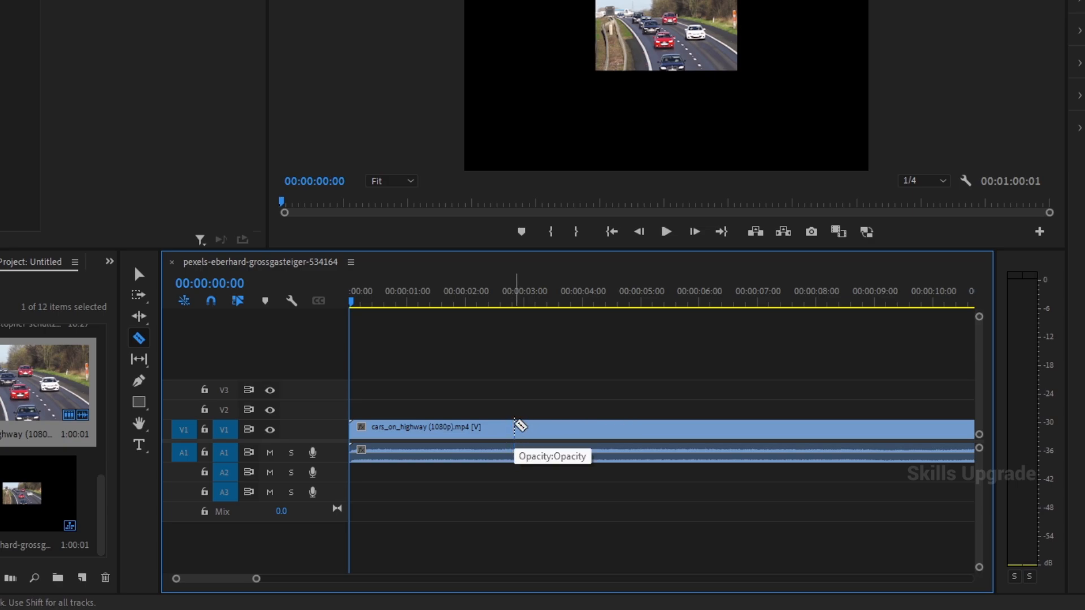
- Return to the Selection tool and lock audio track A1
{"action": "key", "text": "v"}
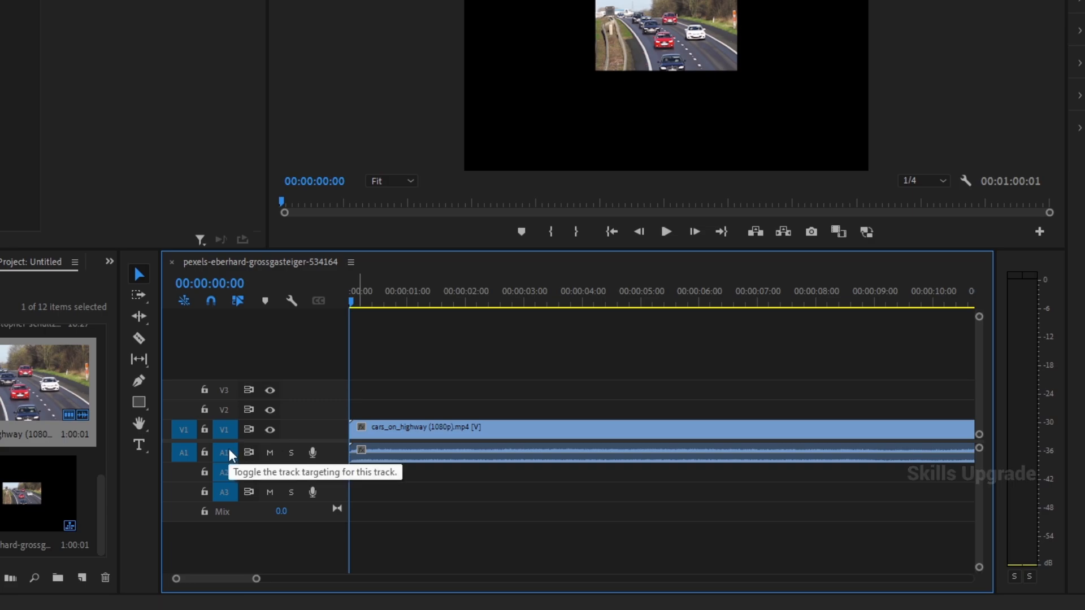
{"action": "left_click", "coordinate": [204, 452]}
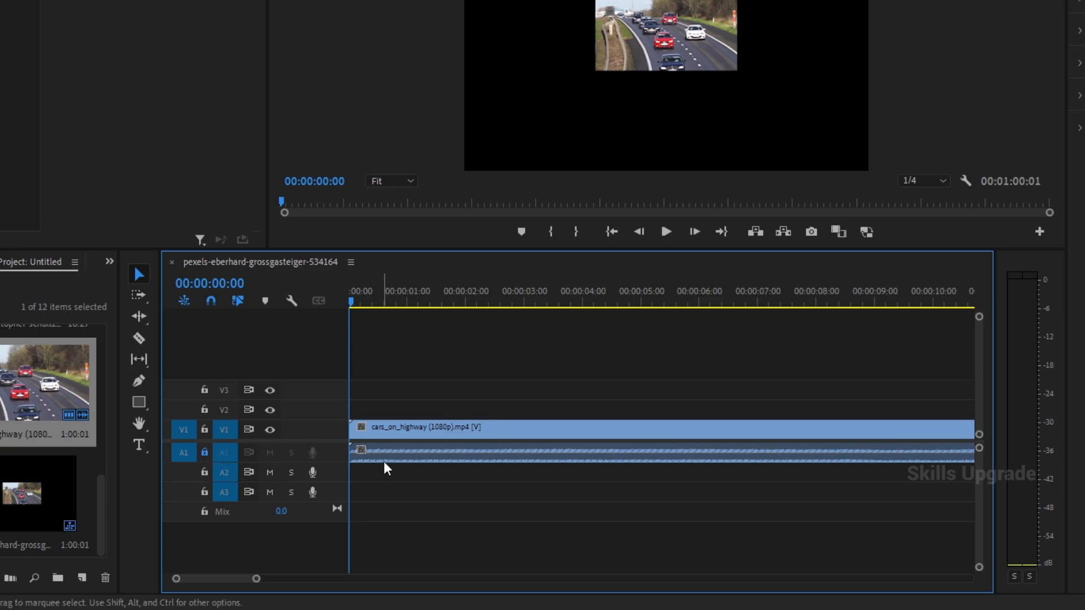
- Cut the highway clip on V1 at six points between about 2.6 and 7.6 seconds with the Razor tool
{"action": "key", "text": "c"}
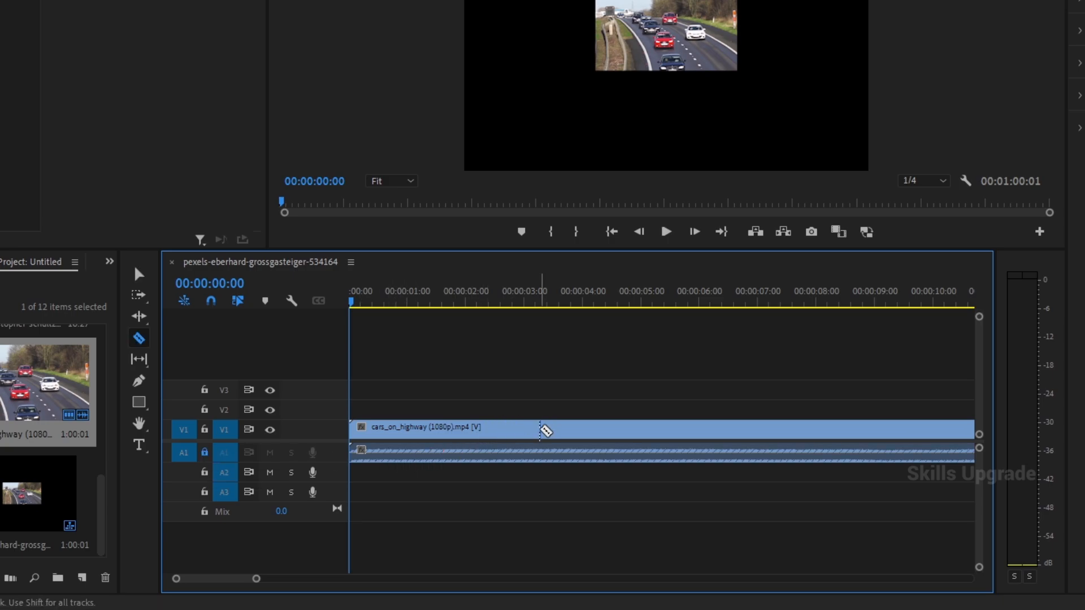
{"action": "left_click", "coordinate": [500, 429]}
{"action": "left_click", "coordinate": [546, 430]}
{"action": "left_click", "coordinate": [621, 429]}
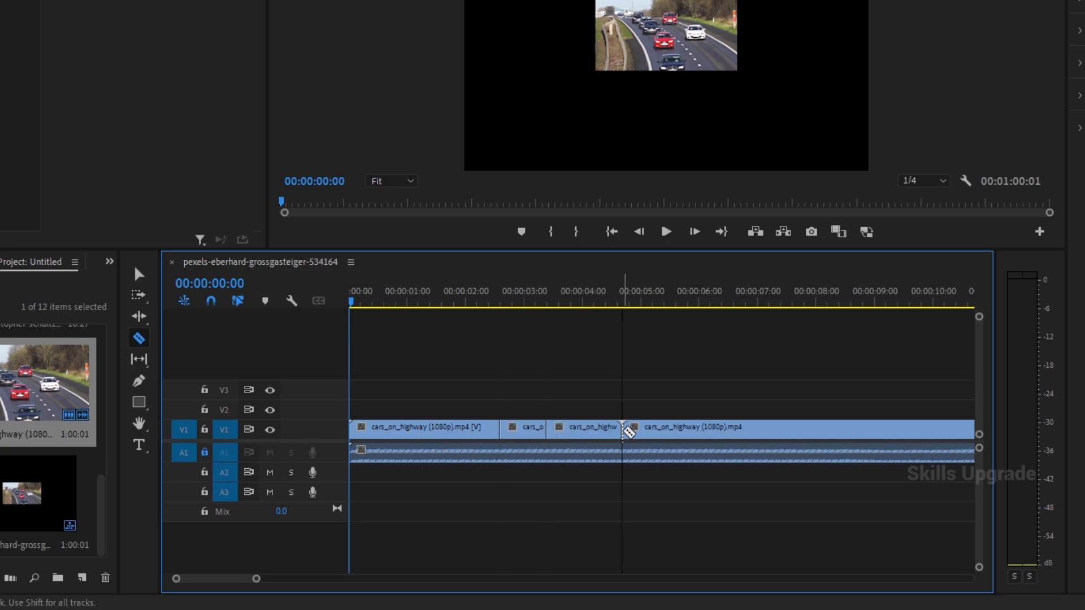
{"action": "left_click", "coordinate": [678, 430]}
{"action": "left_click", "coordinate": [736, 430]}
{"action": "left_click", "coordinate": [796, 430]}
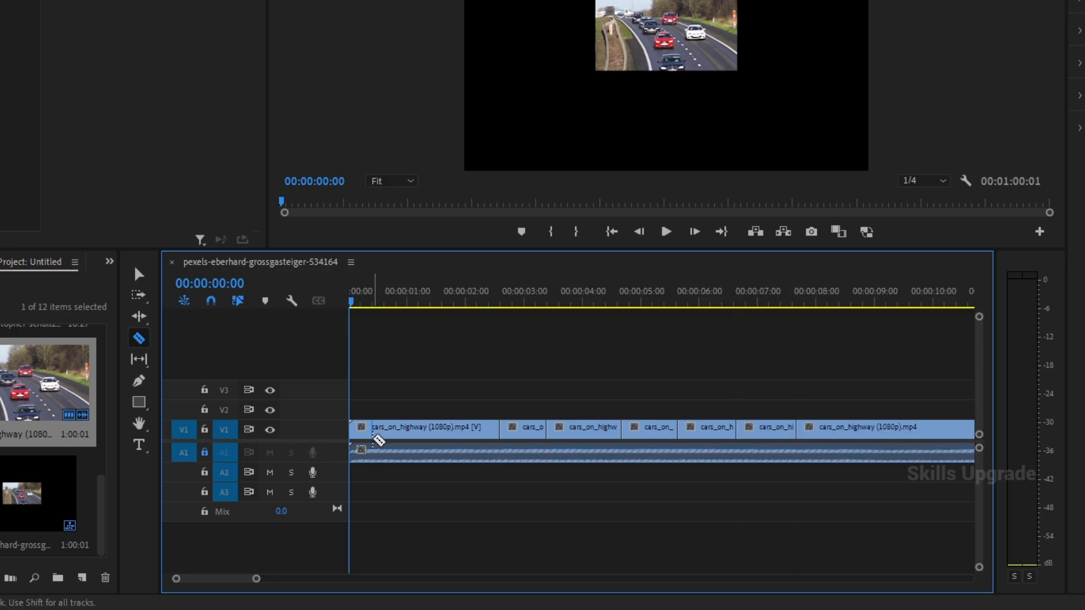
- Undo all the razor cuts made in the highway clip on V1
{"action": "key", "text": "ctrl+z"}
{"action": "key", "text": "ctrl+z"}
{"action": "key", "text": "ctrl+z"}
{"action": "key", "text": "ctrl+z"}
{"action": "key", "text": "ctrl+z"}
{"action": "key", "text": "ctrl+z"}
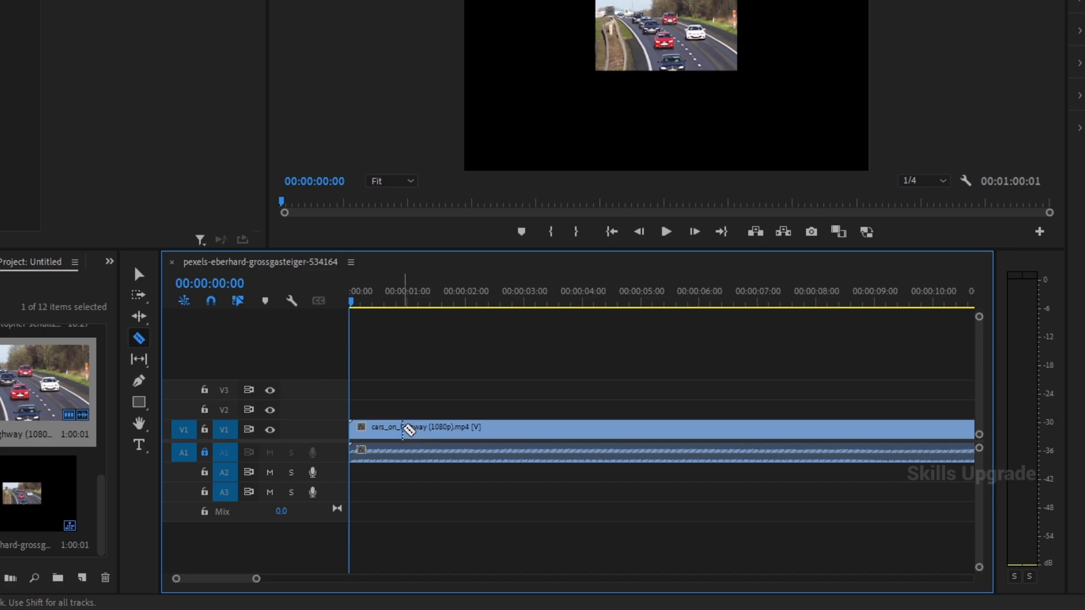
{"action": "left_click", "coordinate": [222, 445]}
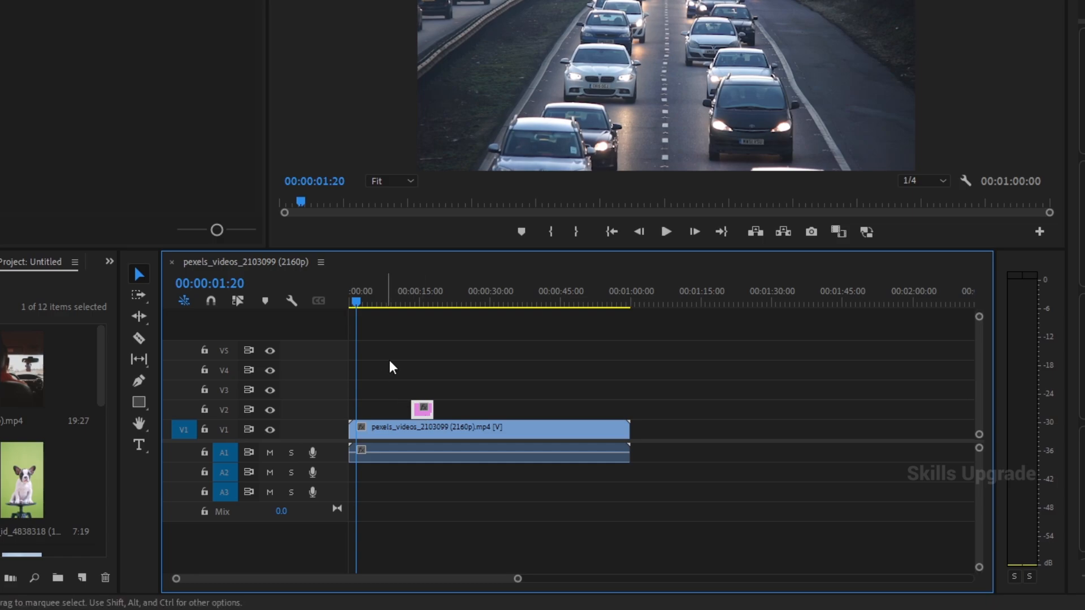
- Copy the image clip on track V2
{"action": "left_click", "coordinate": [413, 350]}
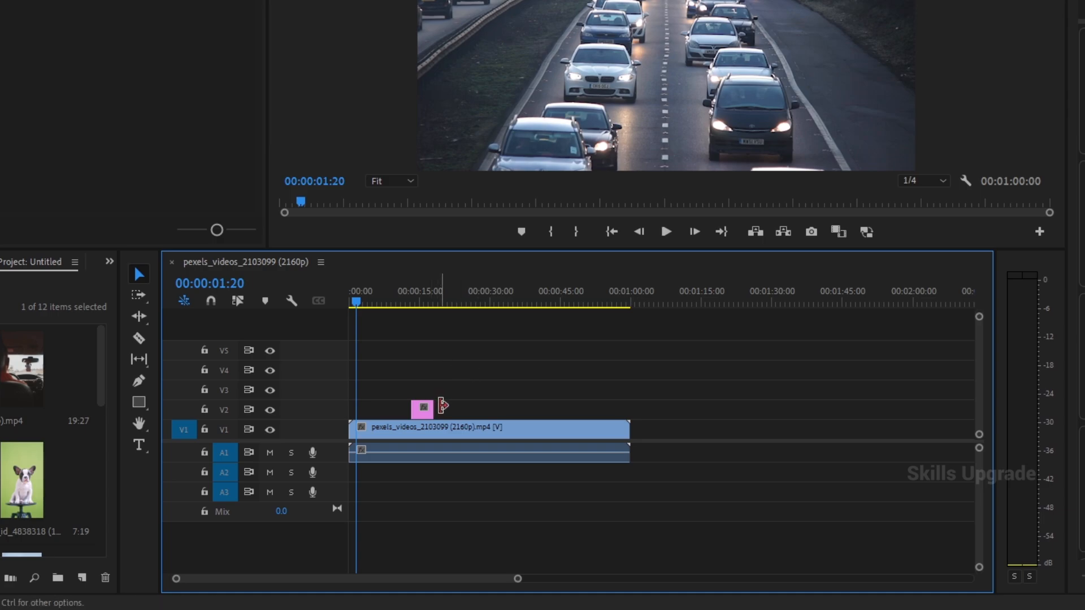
{"action": "left_click", "coordinate": [423, 411]}
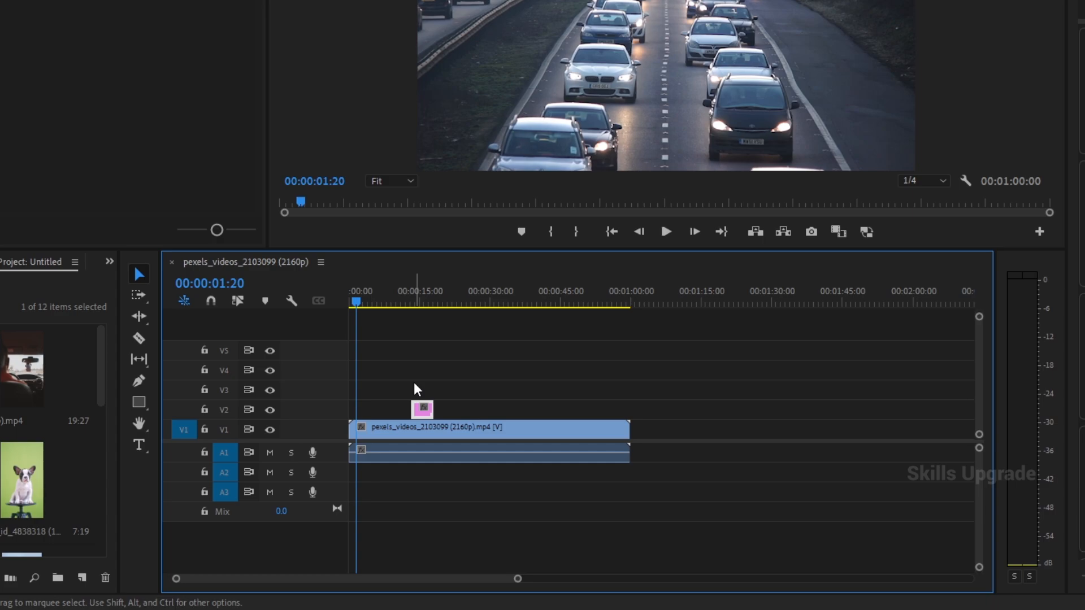
{"action": "key", "text": "ctrl+c"}
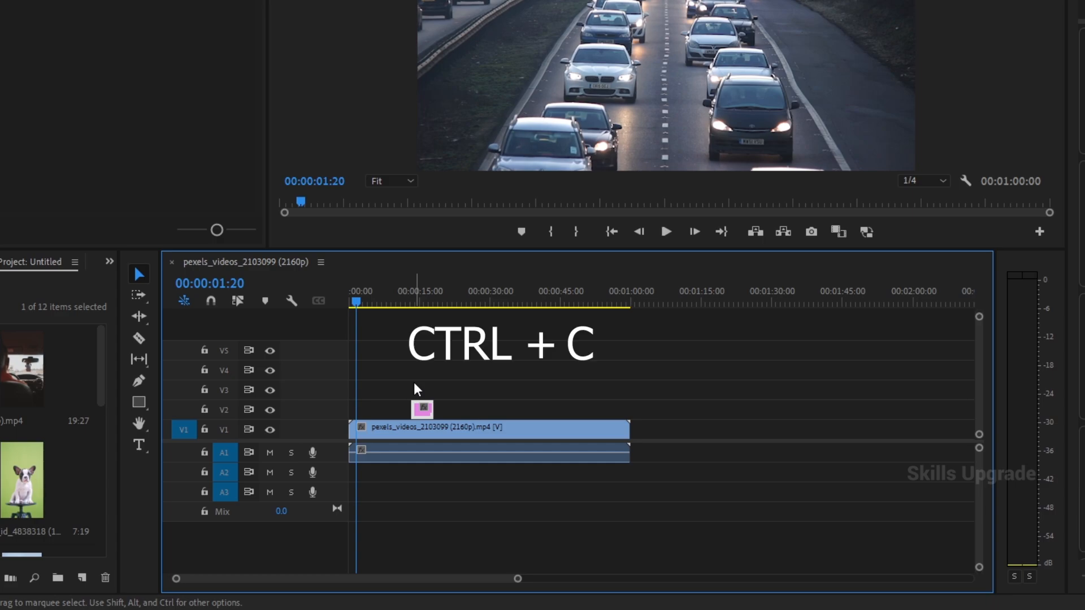
- Target track V4, try to paste the copied image clip onto it at 00:00:01:20, and undo and redo the paste
{"action": "left_click", "coordinate": [226, 371]}
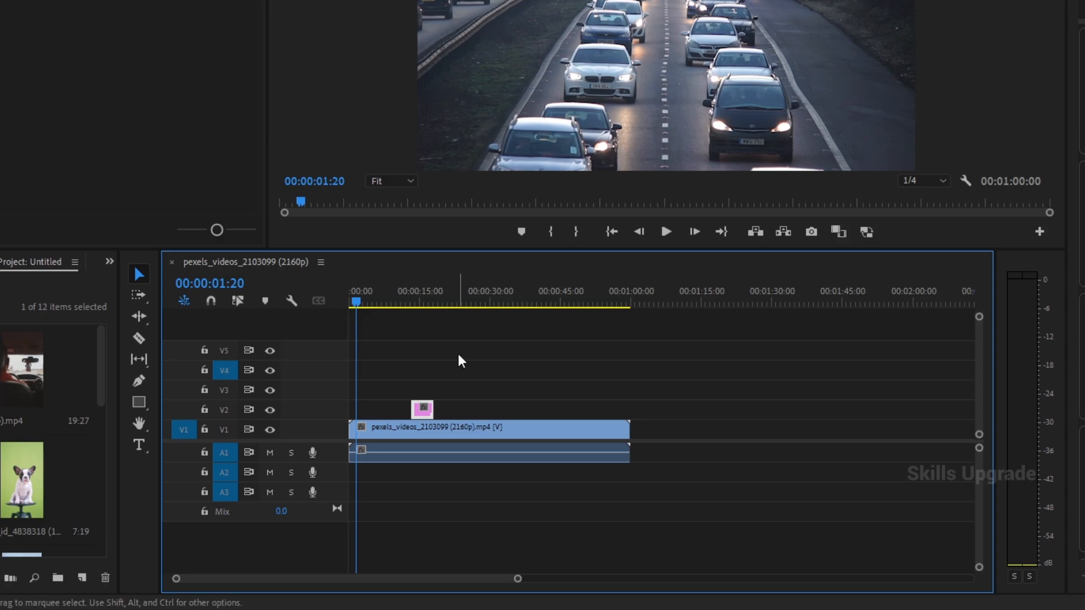
{"action": "key", "text": "ctrl+v"}
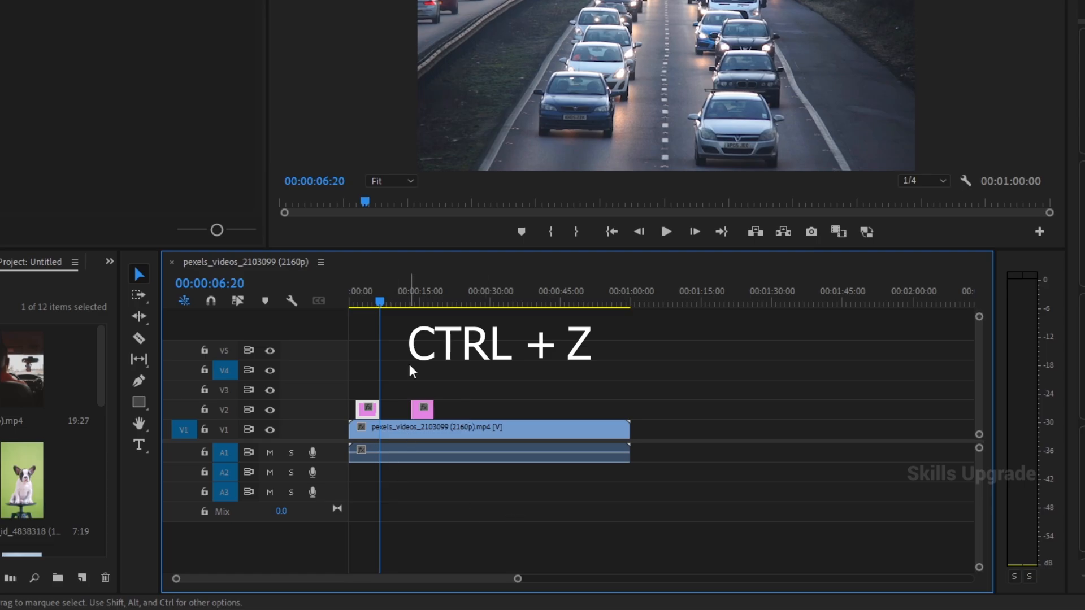
{"action": "key", "text": "ctrl+z"}
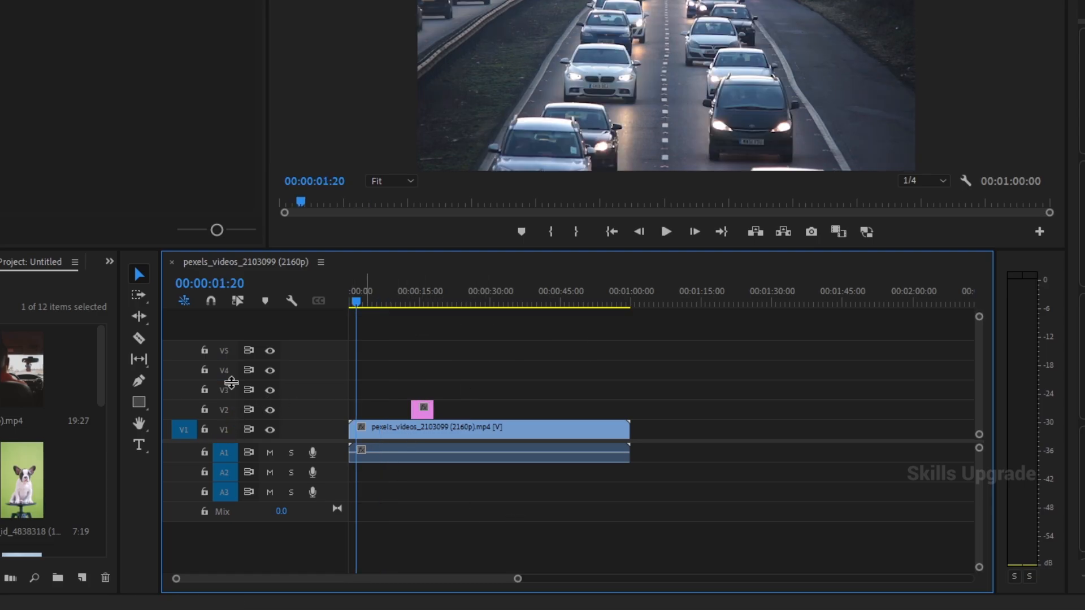
{"action": "key", "text": "ctrl+shift+z"}
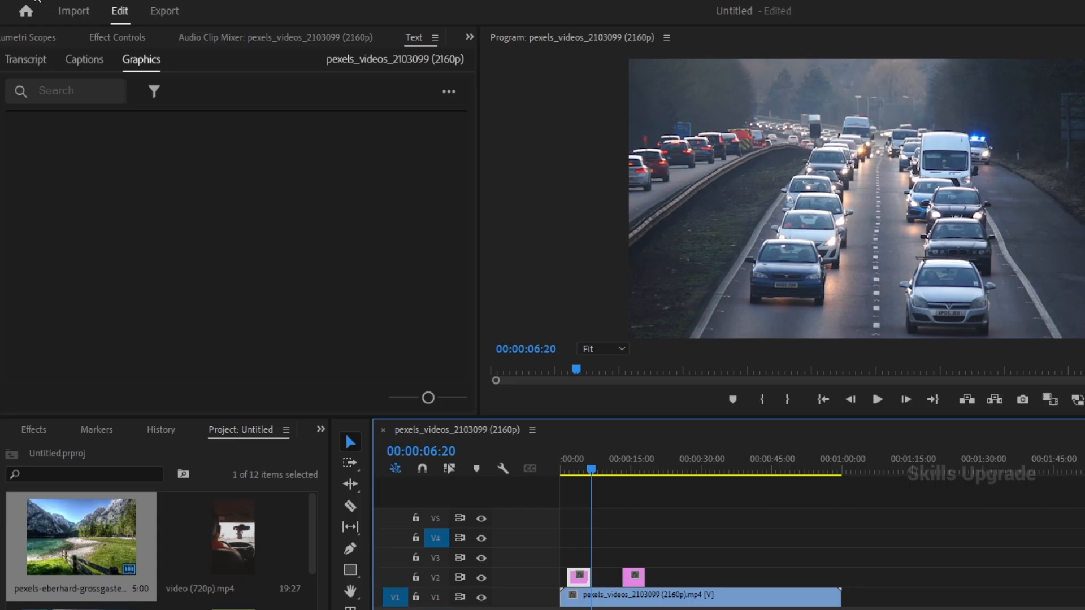
- Switch the keyboard shortcuts preset to Adobe Premiere Pro CS 6
{"action": "left_click", "coordinate": [37, 1]}
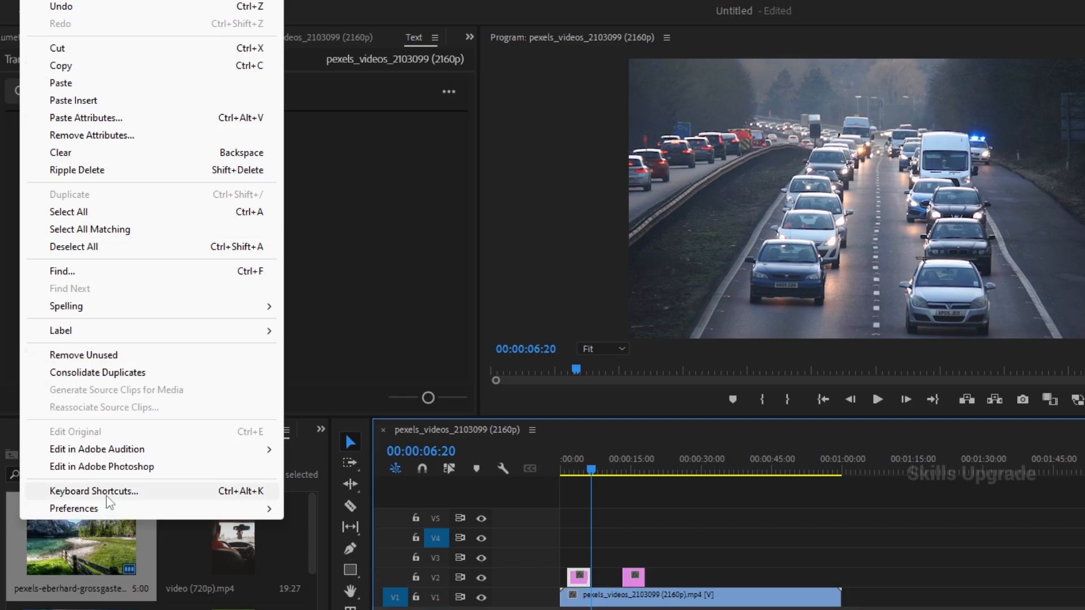
{"action": "left_click", "coordinate": [121, 492]}
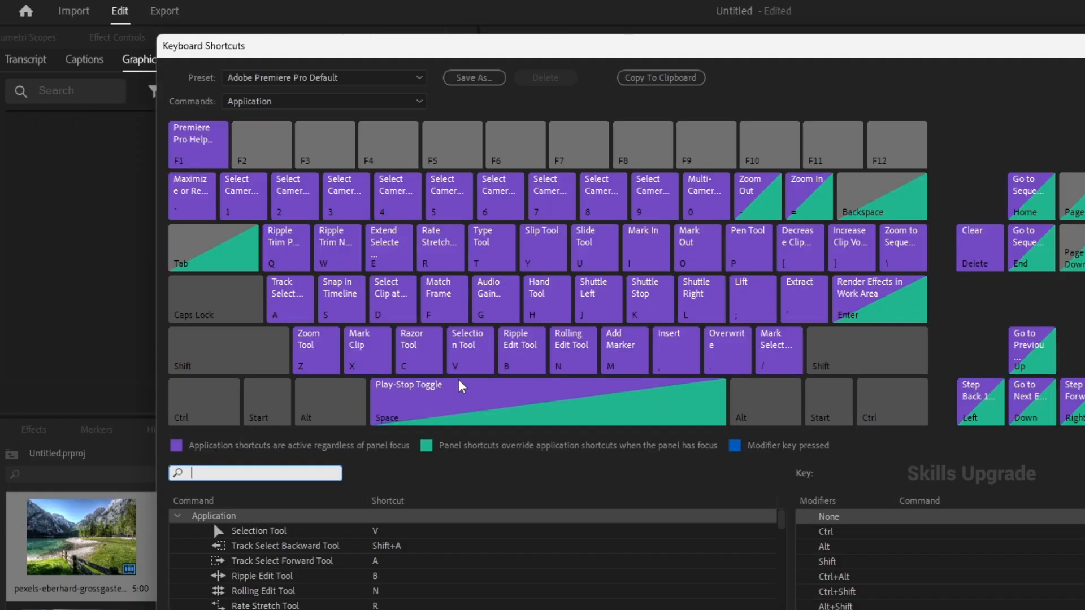
{"action": "left_click", "coordinate": [340, 81]}
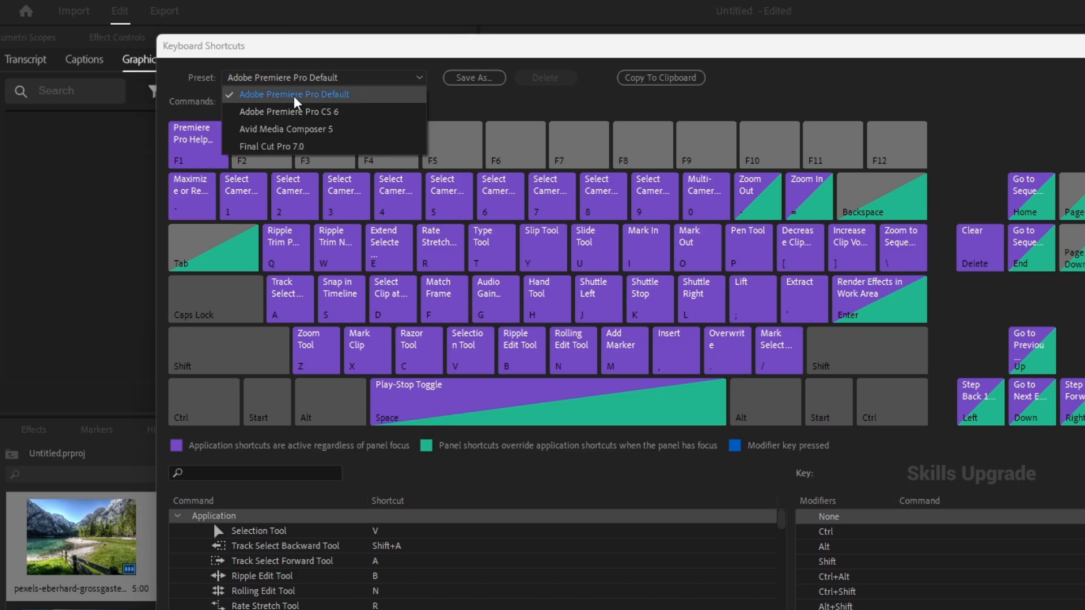
{"action": "left_click", "coordinate": [308, 117]}
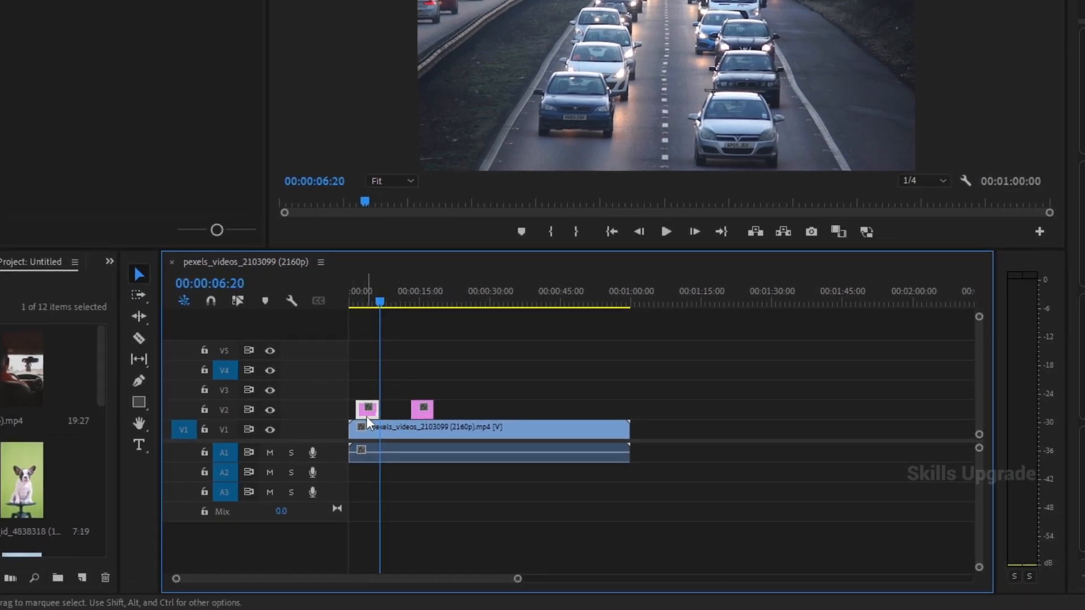
- Undo the last paste, and paste six consecutive copies of the image clip onto track V4 starting at 00:00:01:20
{"action": "key", "text": "ctrl+z"}
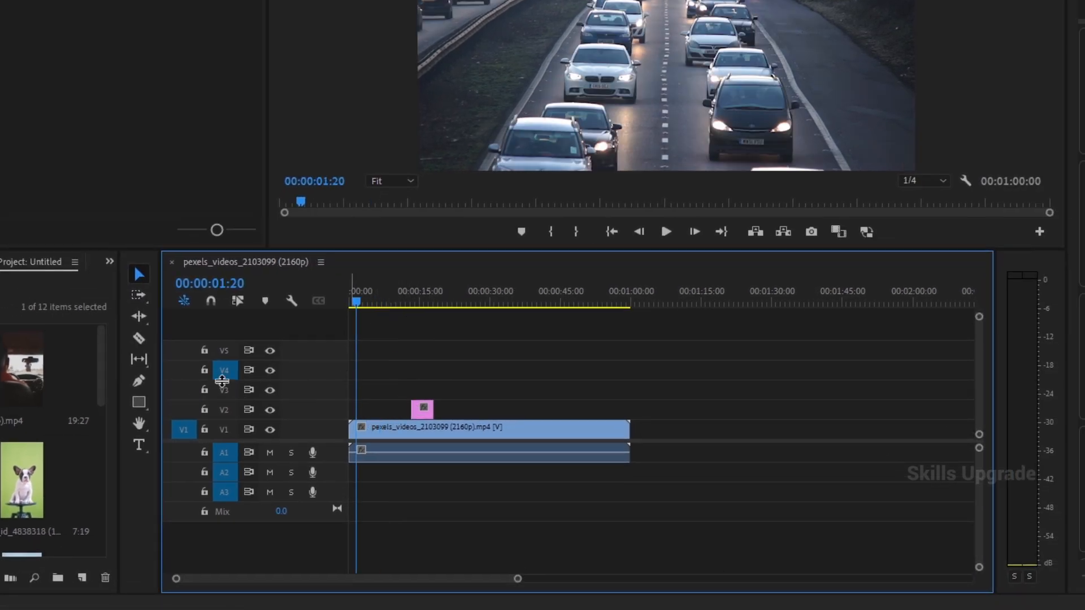
{"action": "left_click", "coordinate": [224, 370]}
{"action": "key", "text": "ctrl+v"}
{"action": "key", "text": "ctrl+v"}
{"action": "key", "text": "ctrl+v"}
{"action": "key", "text": "ctrl+v"}
{"action": "key", "text": "ctrl+v"}
{"action": "key", "text": "ctrl+v"}
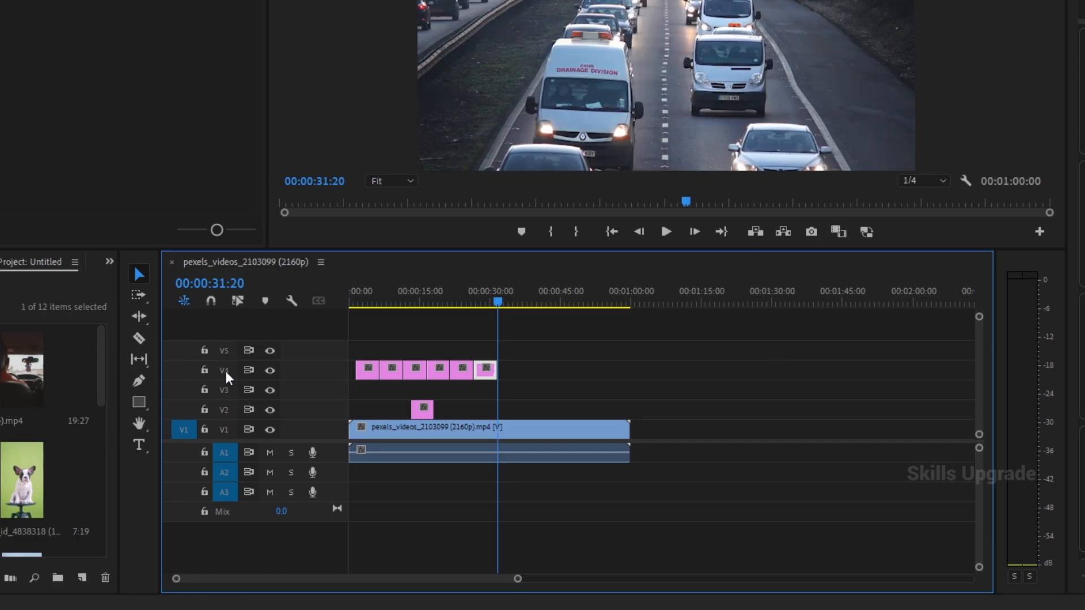
- Target track V5 instead of V4 and paste consecutive copies of the image clip onto it starting at 00:00:31:20
{"action": "key", "text": "ctrl+v"}
{"action": "key", "text": "ctrl+v"}
{"action": "key", "text": "ctrl+v"}
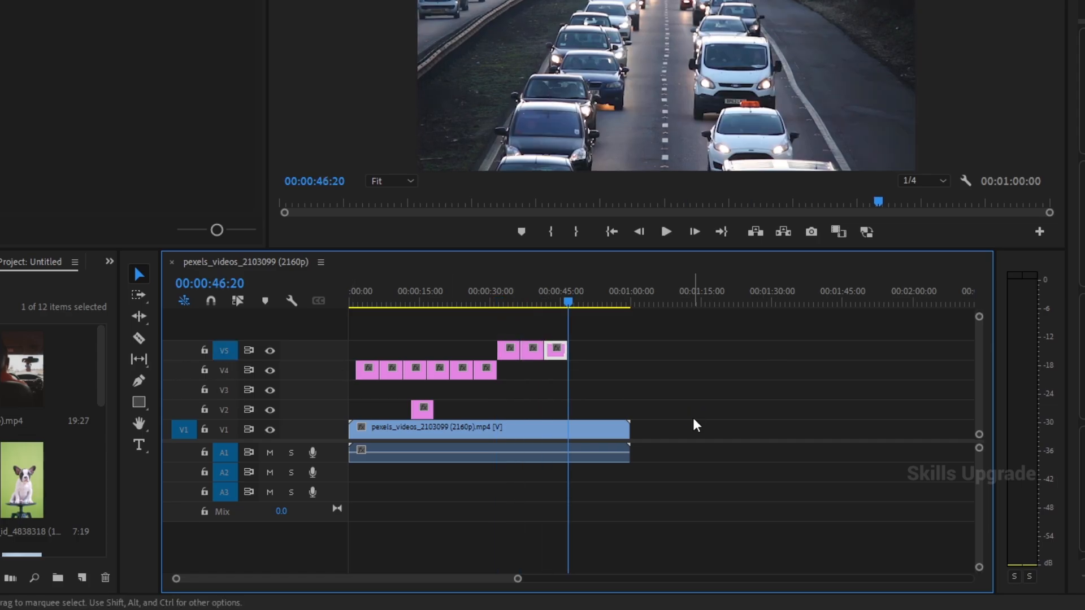
{"action": "key", "text": "ctrl+v"}
{"action": "key", "text": "ctrl+v"}
{"action": "key", "text": "ctrl+v"}
{"action": "key", "text": "ctrl+v"}
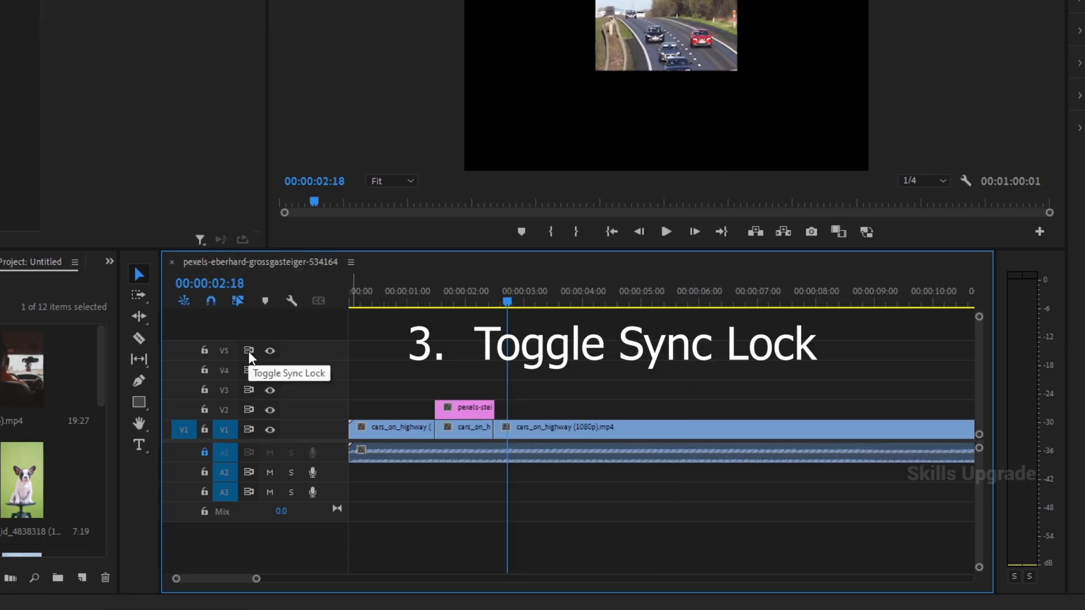
- Unlock audio track A1 and cut the highway clip's video and audio at about 3.8 and 4.5 seconds
{"action": "left_click", "coordinate": [204, 452]}
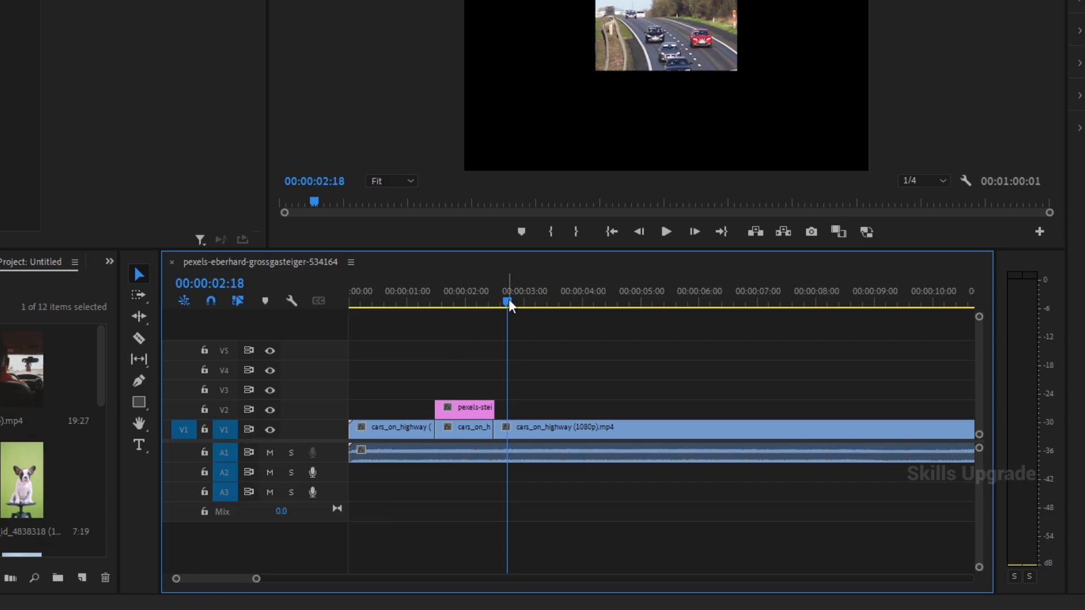
{"action": "left_click_drag", "start_coordinate": [508, 302], "coordinate": [537, 310]}
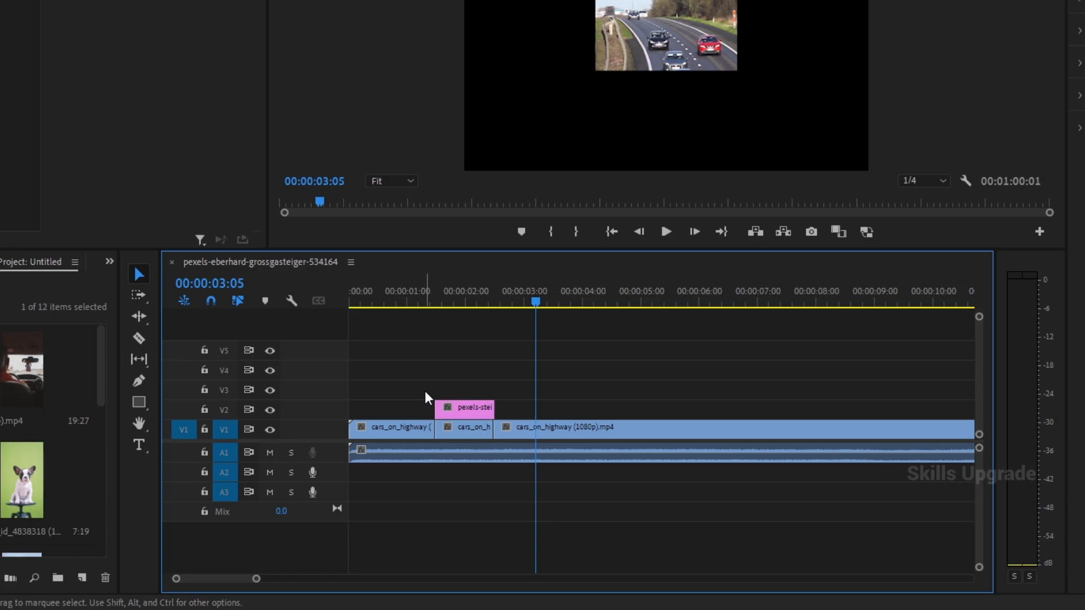
{"action": "key", "text": "c"}
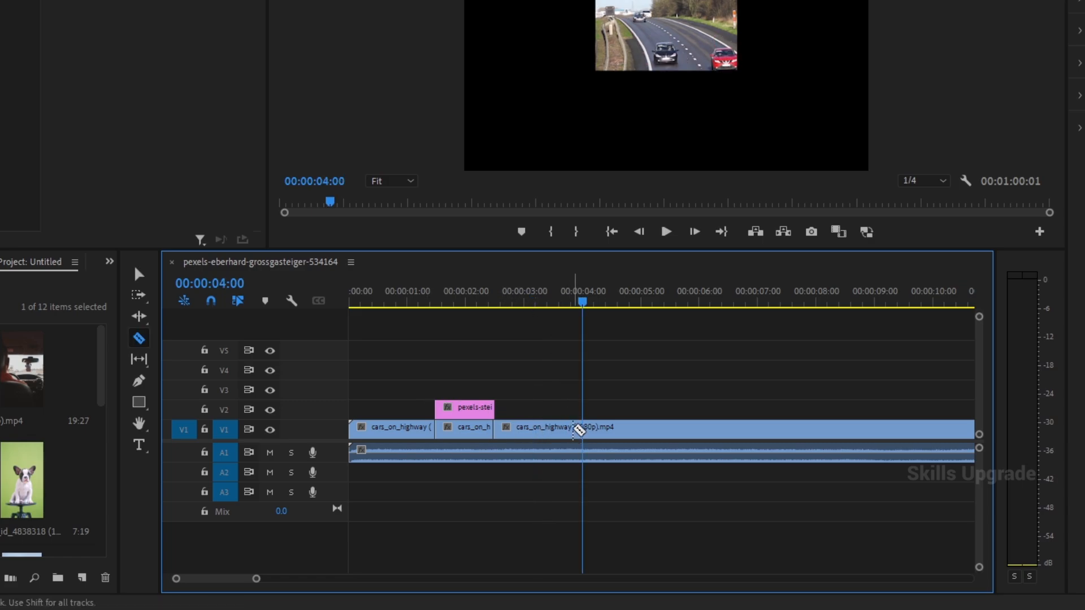
{"action": "left_click", "coordinate": [572, 431]}
{"action": "left_click", "coordinate": [615, 433]}
{"action": "left_click", "coordinate": [615, 451]}
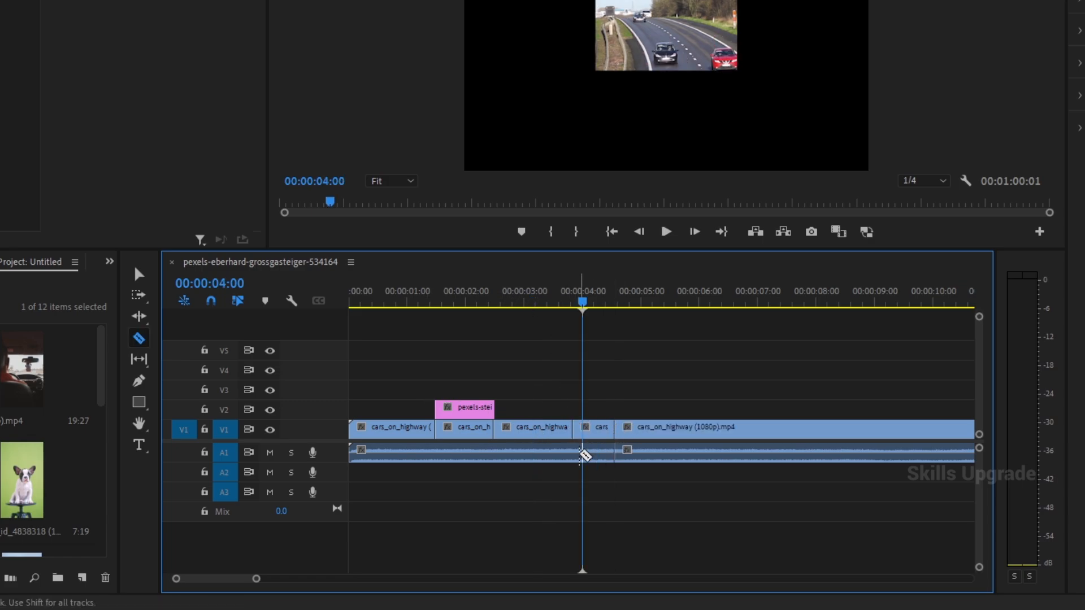
{"action": "left_click", "coordinate": [572, 450]}
- Delete the highway segment between about 3.8 and 4.5 seconds on V1 and A1, and close the gap it leaves
{"action": "key", "text": "v"}
{"action": "left_click_drag", "start_coordinate": [594, 391], "coordinate": [598, 466]}
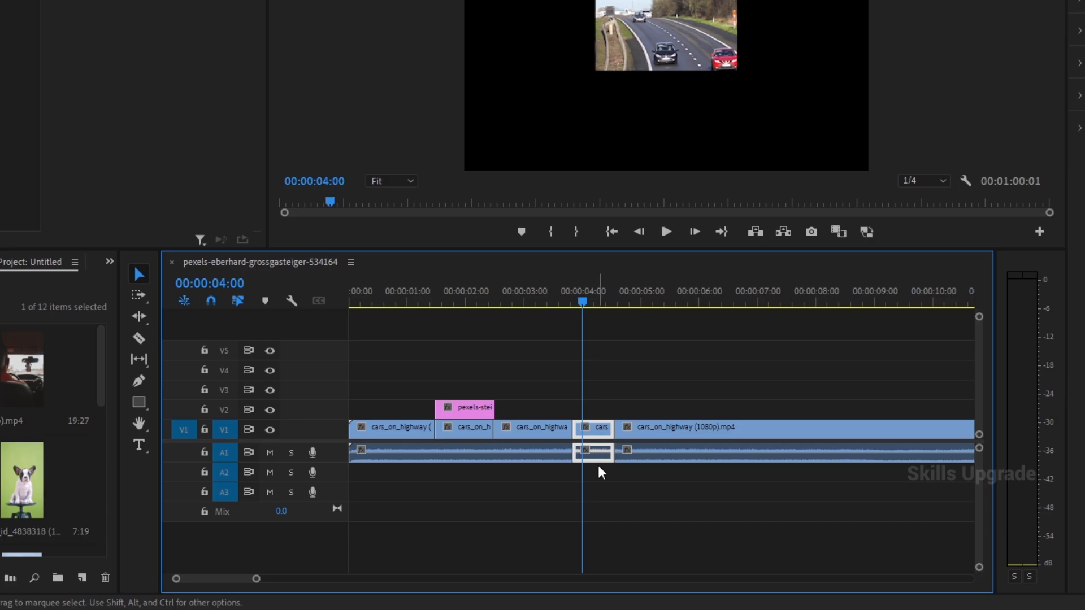
{"action": "key", "text": "Delete"}
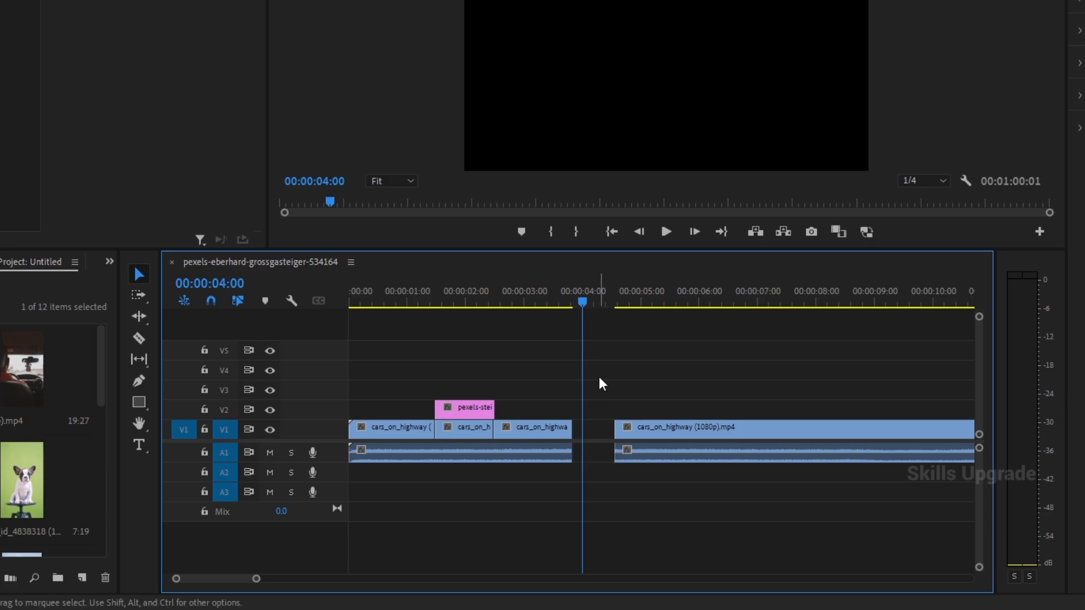
{"action": "left_click", "coordinate": [599, 434]}
{"action": "key", "text": "Delete"}
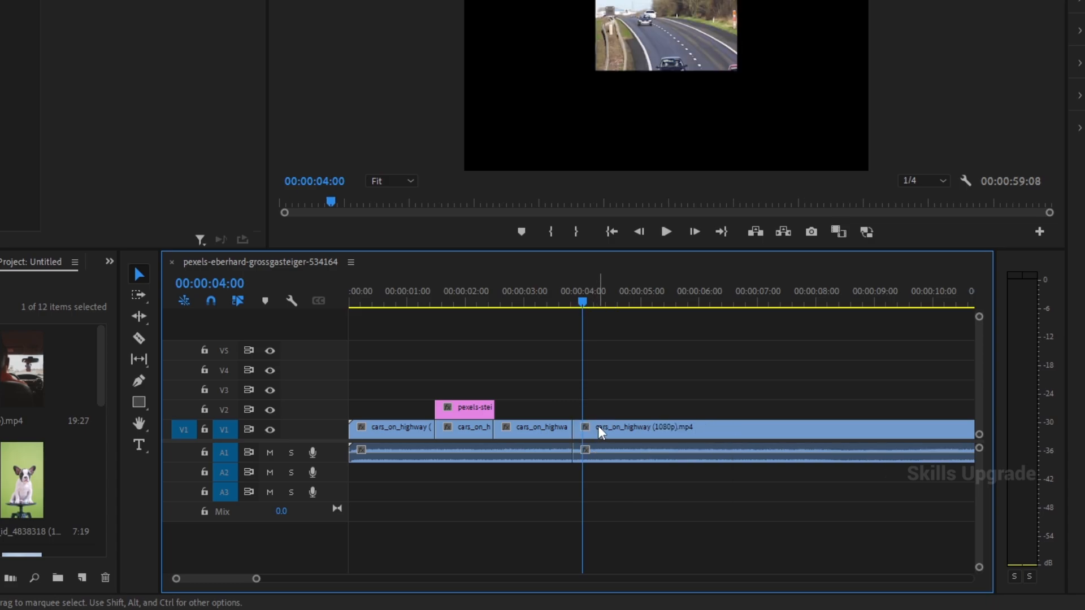
- Undo the gap closing and the deletion of the highway segment
{"action": "key", "text": "ctrl+z"}
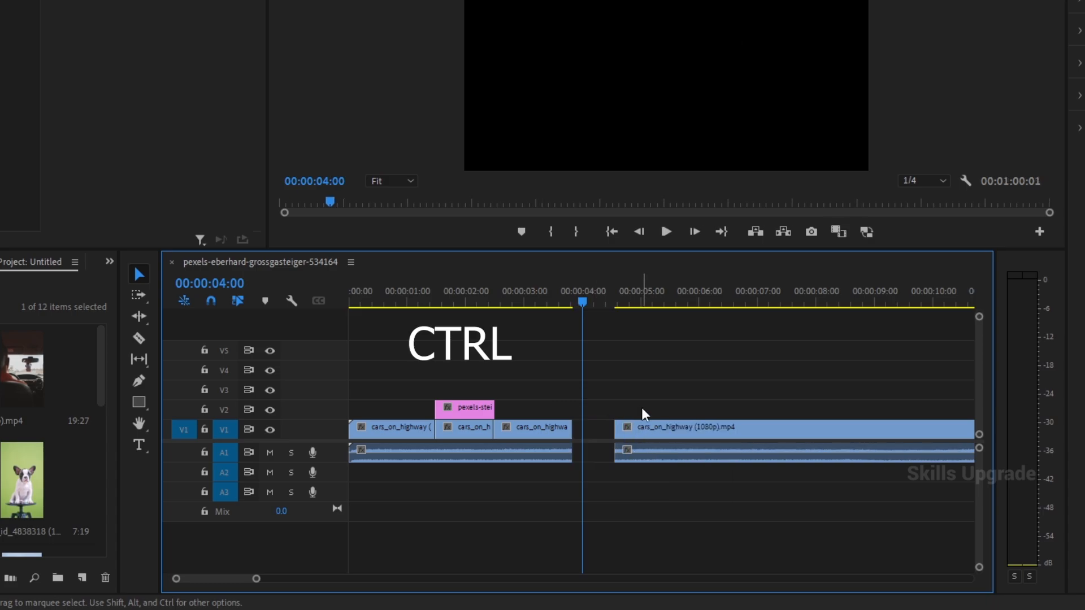
{"action": "key", "text": "ctrl+z"}
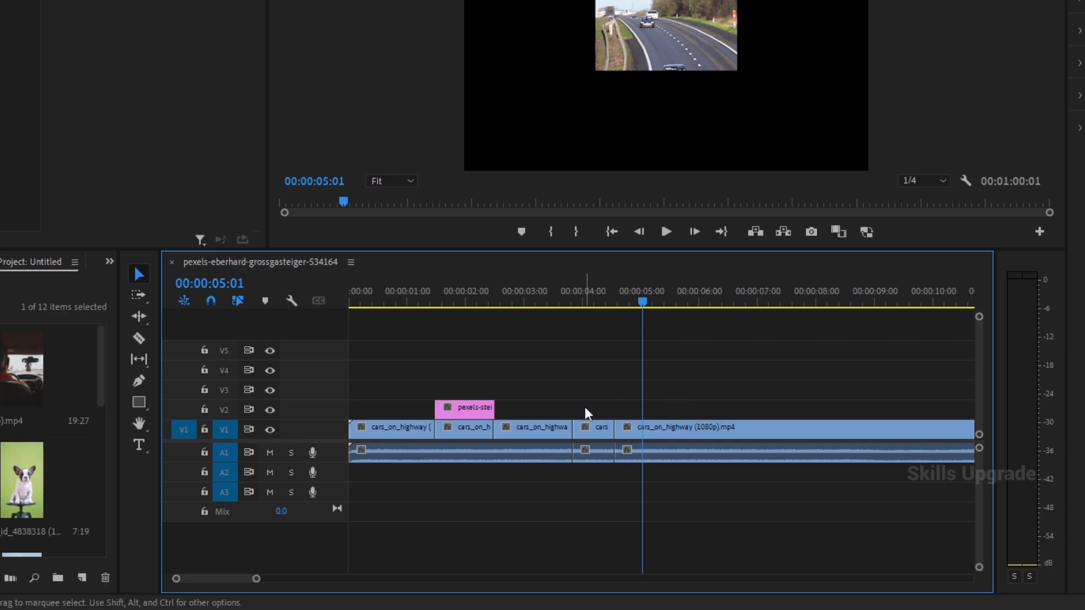
- Delete the highway segment between about 3.8 and 4.5 seconds on V1 and A1, then close the gap and undo only the closing
{"action": "left_click_drag", "start_coordinate": [585, 407], "coordinate": [590, 473]}
{"action": "key", "text": "Delete"}
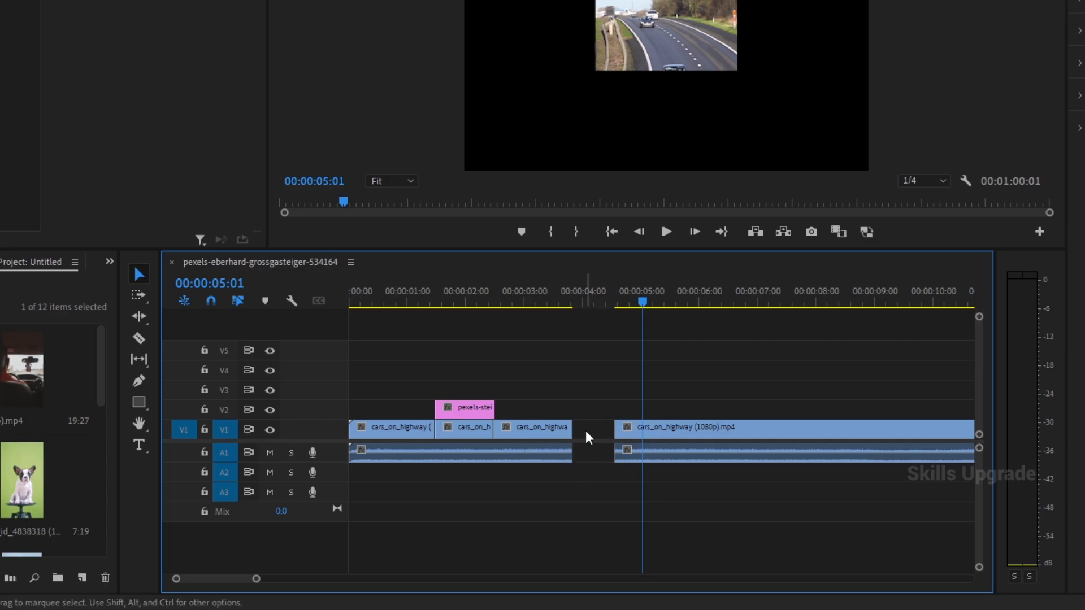
{"action": "key", "text": "Delete"}
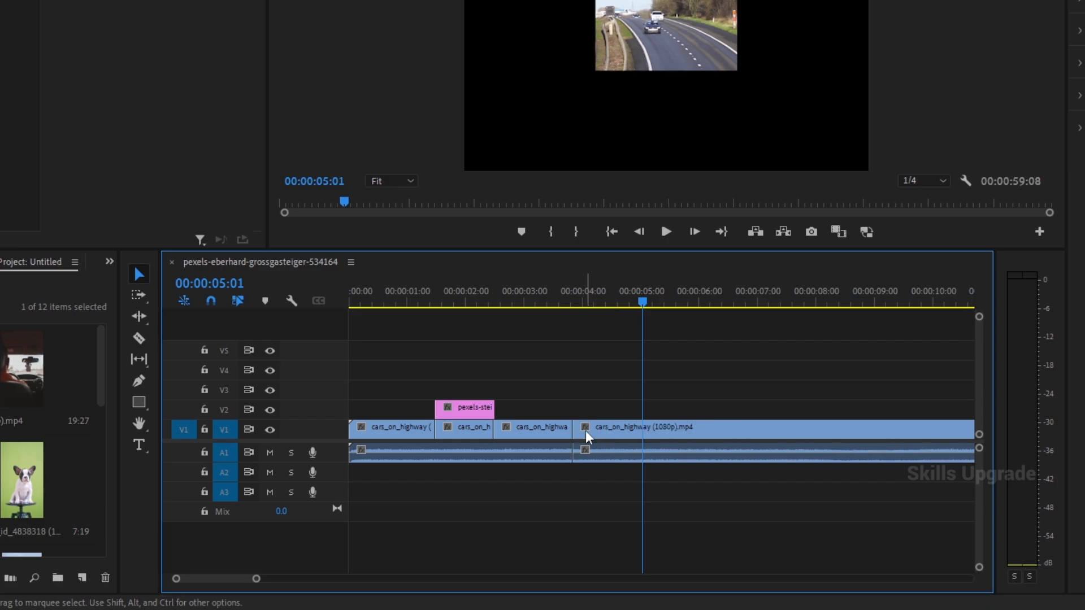
{"action": "key", "text": "ctrl+z"}
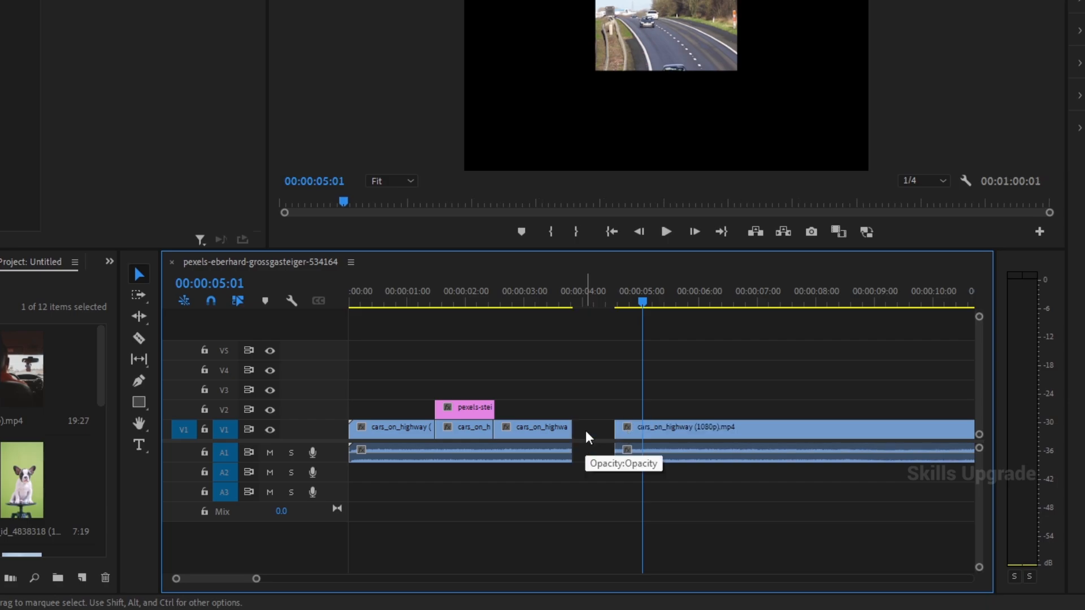
- Turn off sync lock on audio track A1 and close the gap at about 3.8 to 4.5 seconds on V1
{"action": "left_click", "coordinate": [248, 453]}
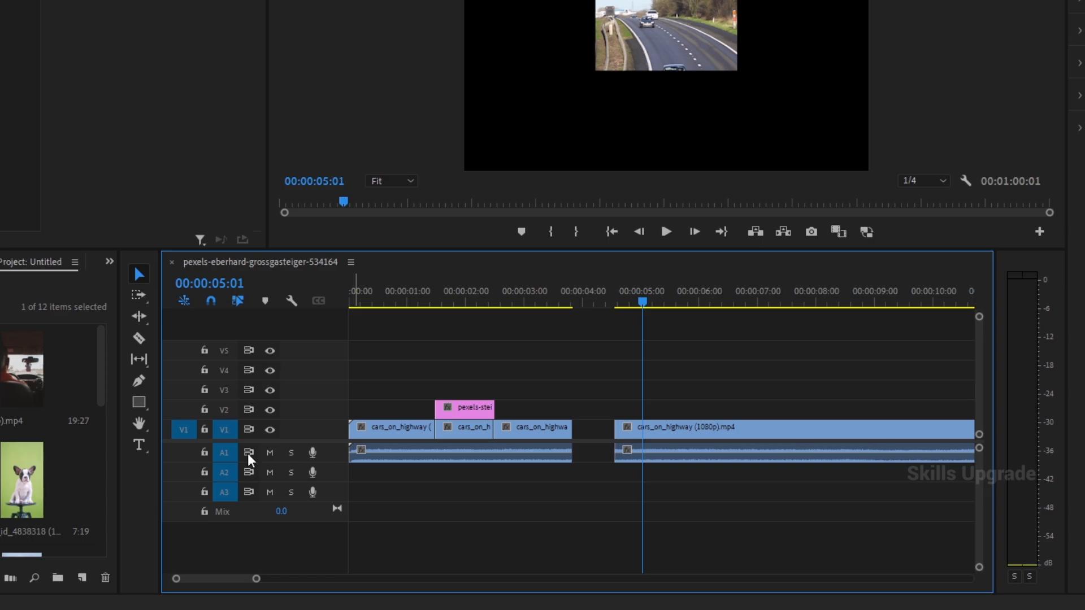
{"action": "left_click", "coordinate": [588, 430]}
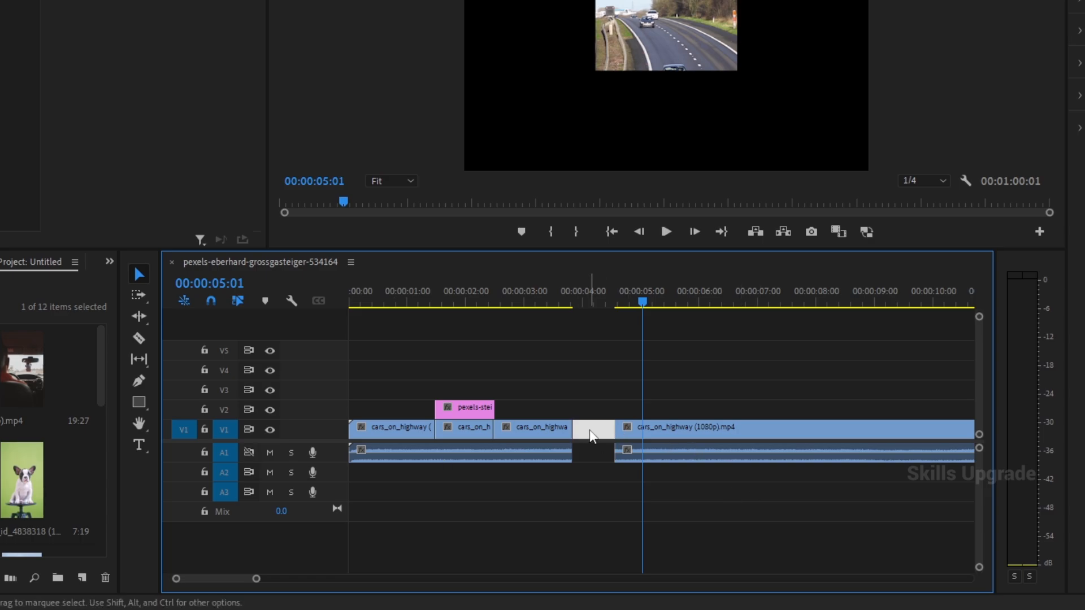
{"action": "key", "text": "Delete"}
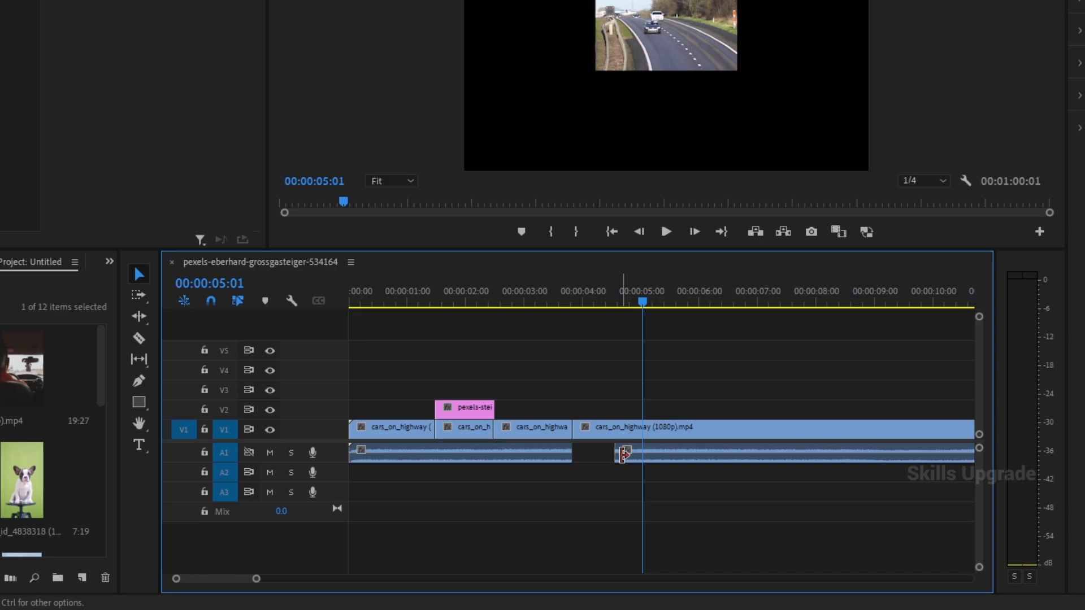
- Turn off the track output of V1 and V2, checking the preview at 00:00:01:24 and at the sequence start
{"action": "left_click", "coordinate": [270, 429]}
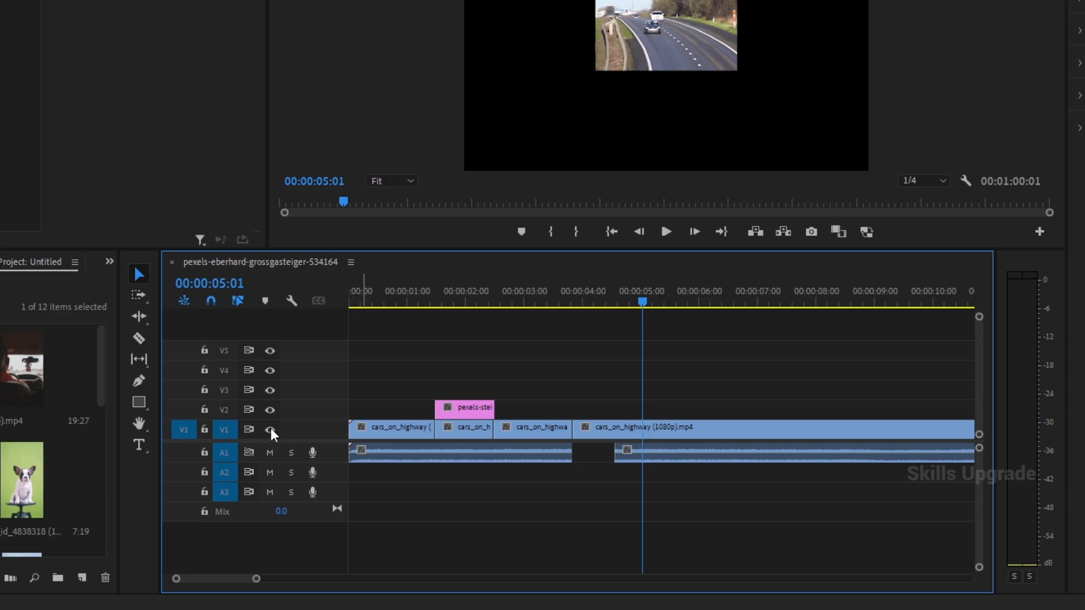
{"action": "left_click_drag", "start_coordinate": [641, 305], "coordinate": [462, 324]}
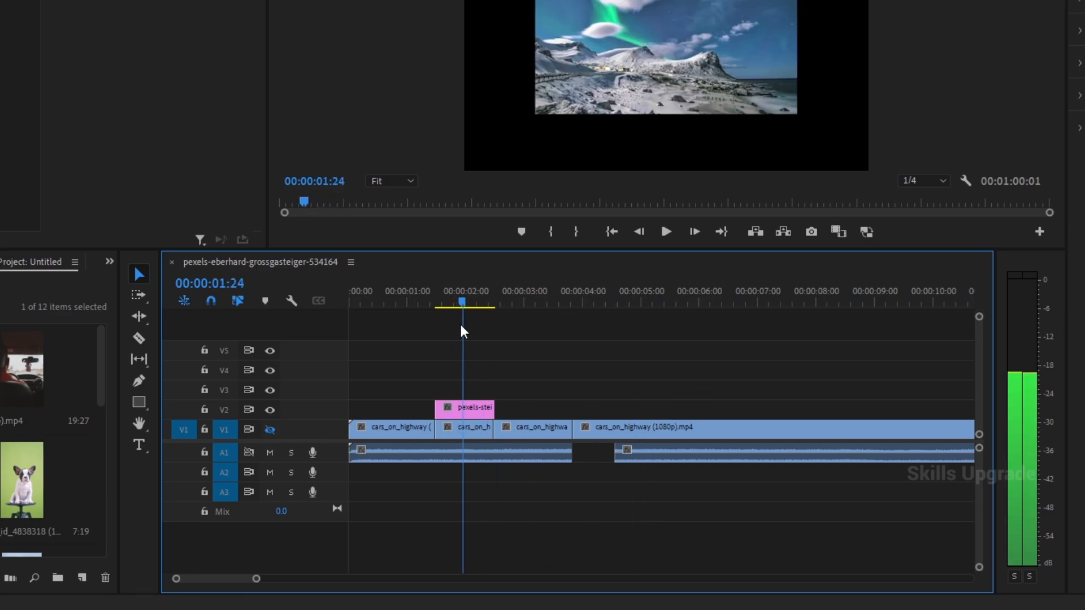
{"action": "left_click", "coordinate": [270, 409]}
{"action": "left_click_drag", "start_coordinate": [361, 303], "coordinate": [283, 401]}
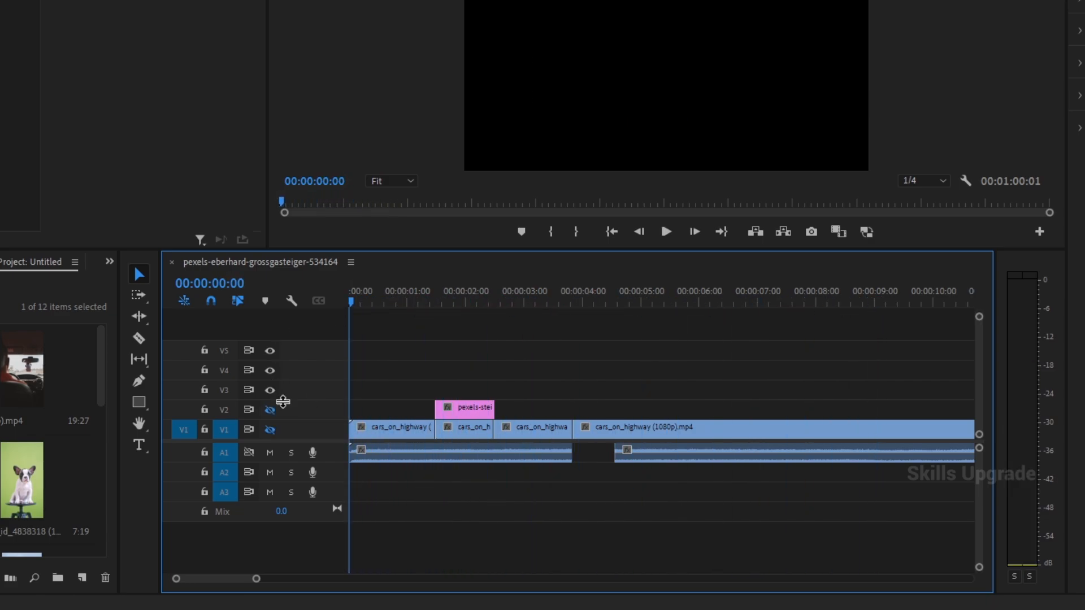
- Turn the track output of V1 and V2 back on and scrub the playhead to 00:00:04:02
{"action": "left_click", "coordinate": [270, 430]}
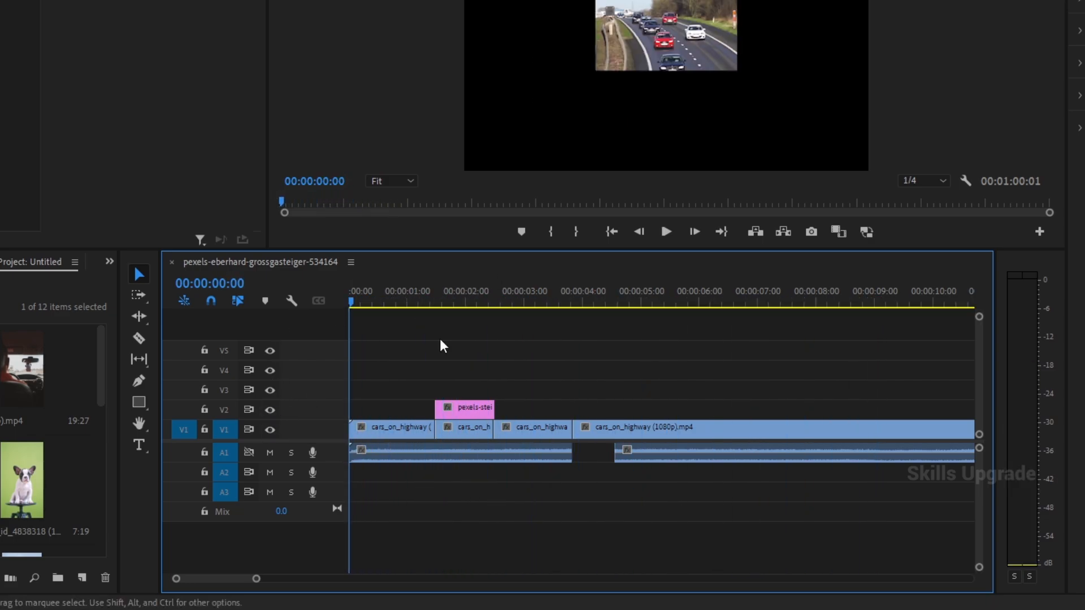
{"action": "left_click", "coordinate": [362, 302]}
{"action": "left_click_drag", "start_coordinate": [370, 300], "coordinate": [587, 299]}
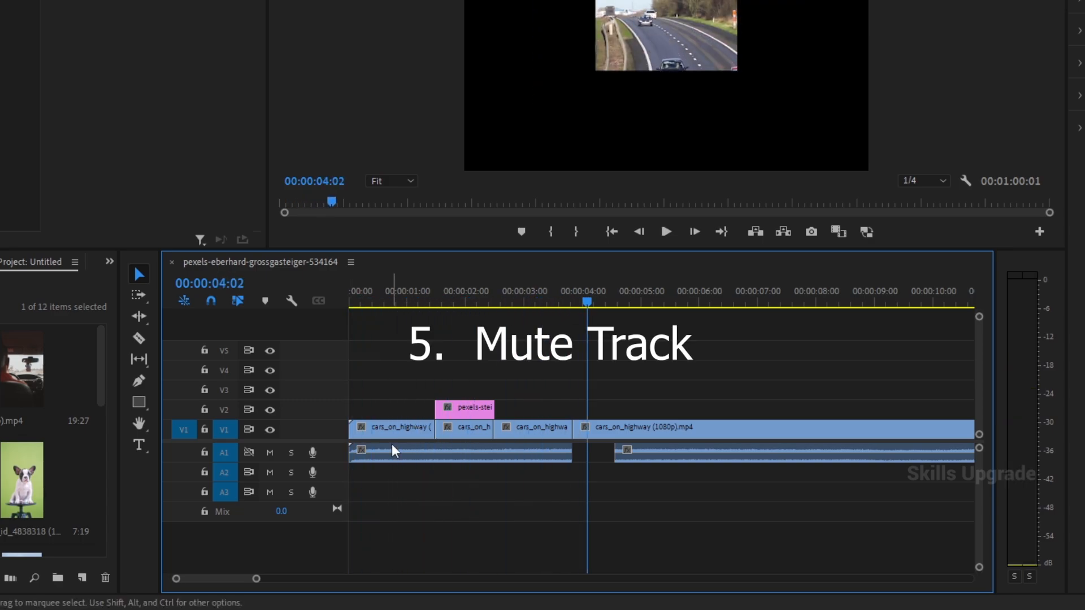
- Mute audio tracks A1 and A2, toggle sync lock on A1 on and off, and unmute both tracks again
{"action": "left_click", "coordinate": [270, 453]}
{"action": "left_click", "coordinate": [246, 453]}
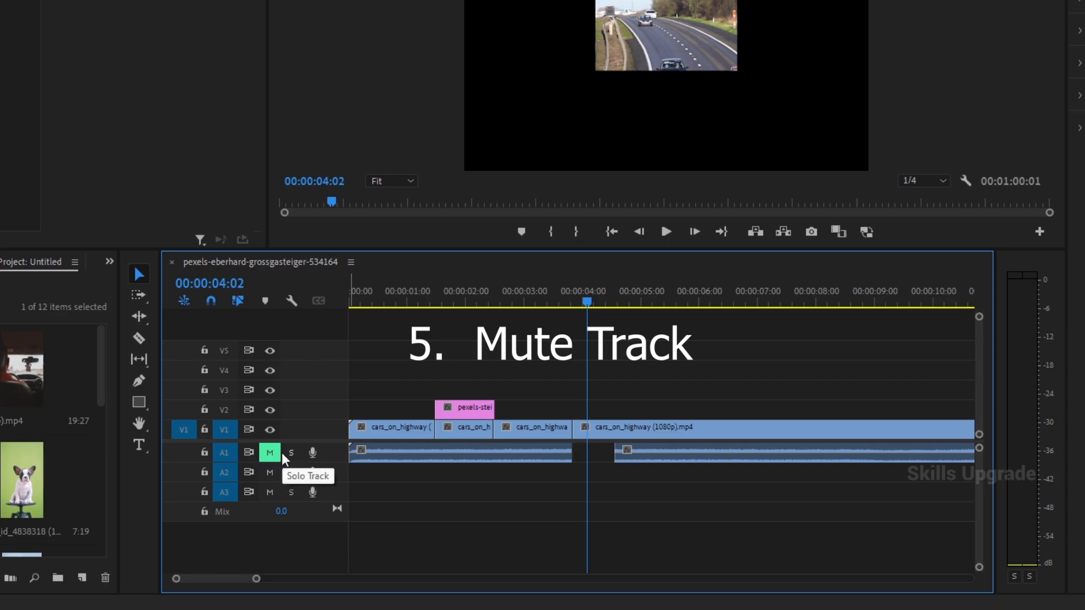
{"action": "left_click", "coordinate": [247, 453]}
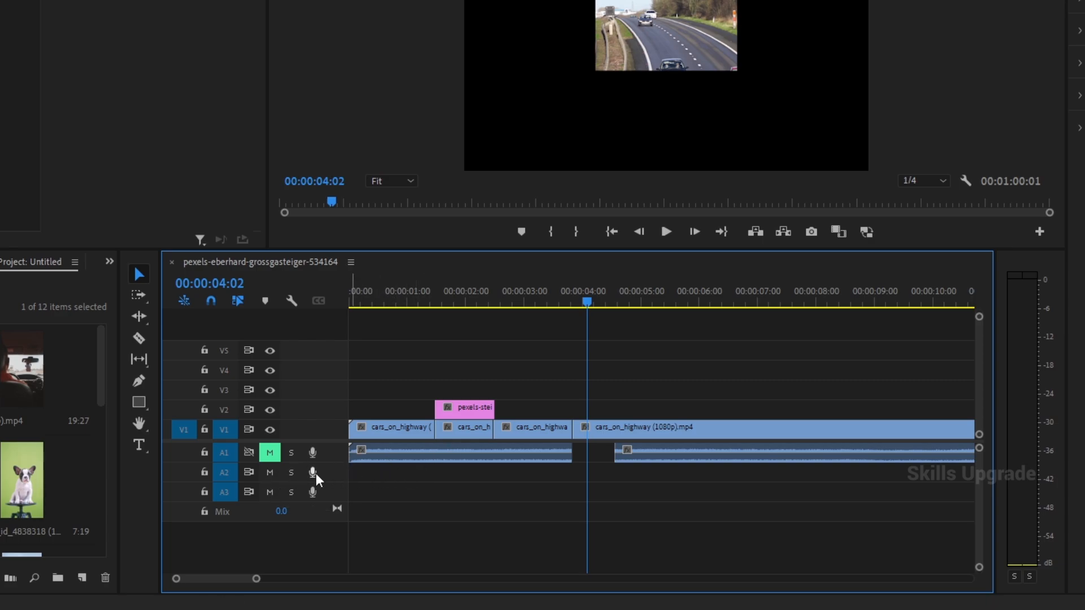
{"action": "left_click", "coordinate": [269, 473]}
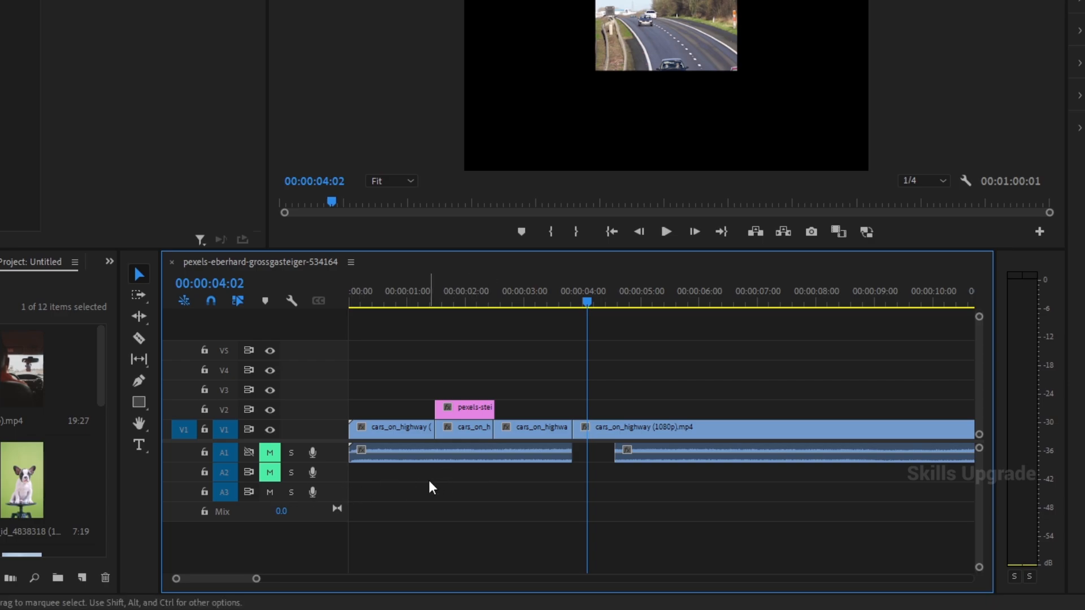
{"action": "left_click", "coordinate": [271, 473]}
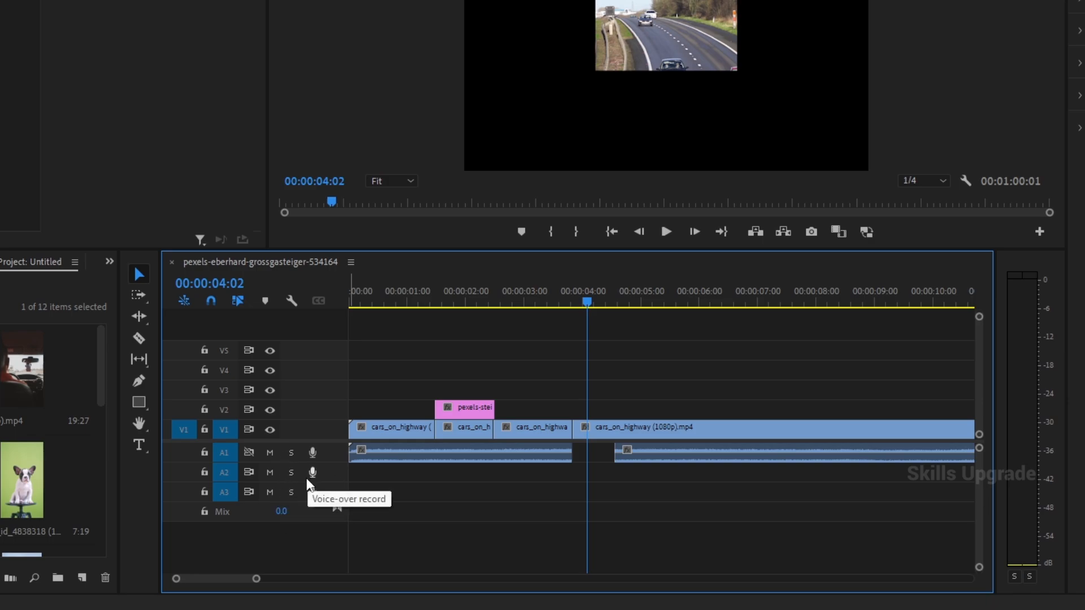
- Duplicate the A1 audio clip before the gap onto A2 and A3, and switch solo on A1 on and back off
{"action": "left_click_drag", "start_coordinate": [495, 456], "coordinate": [497, 479]}
{"action": "left_click_drag", "start_coordinate": [495, 478], "coordinate": [496, 490]}
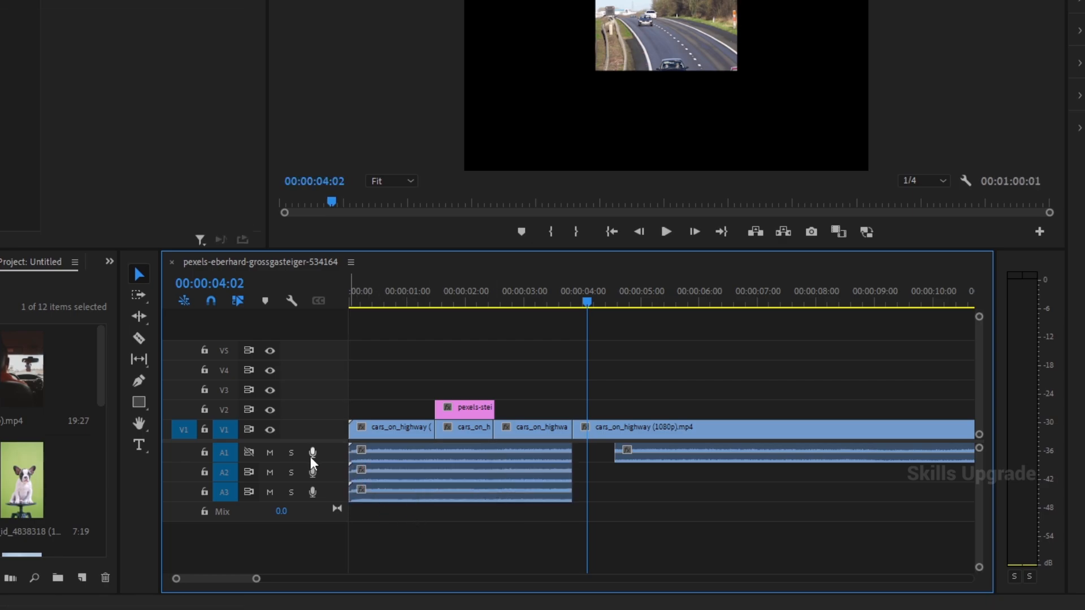
{"action": "left_click", "coordinate": [290, 453]}
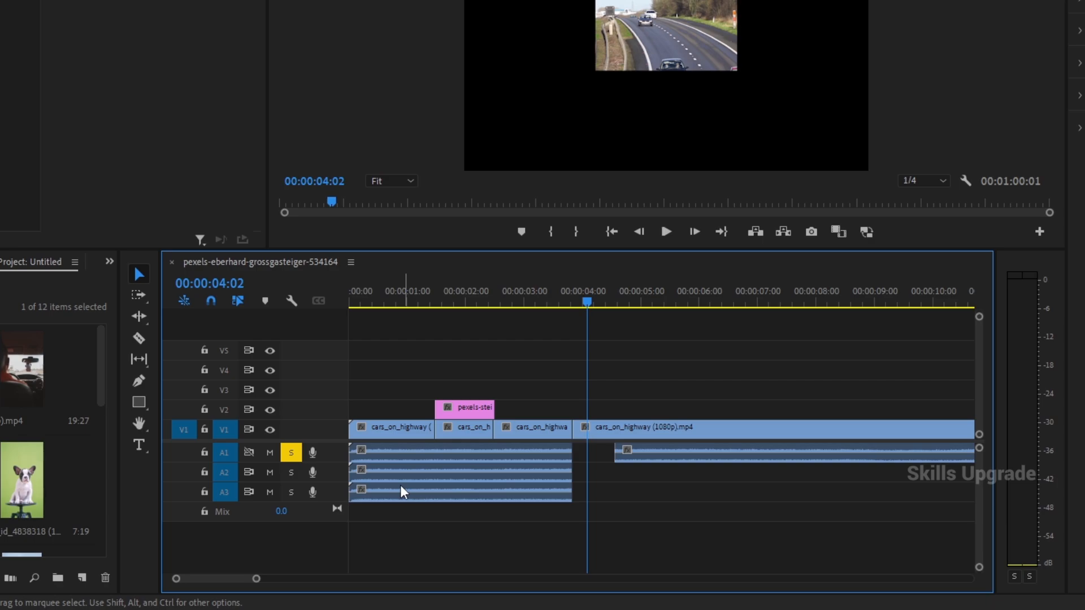
{"action": "left_click", "coordinate": [291, 452]}
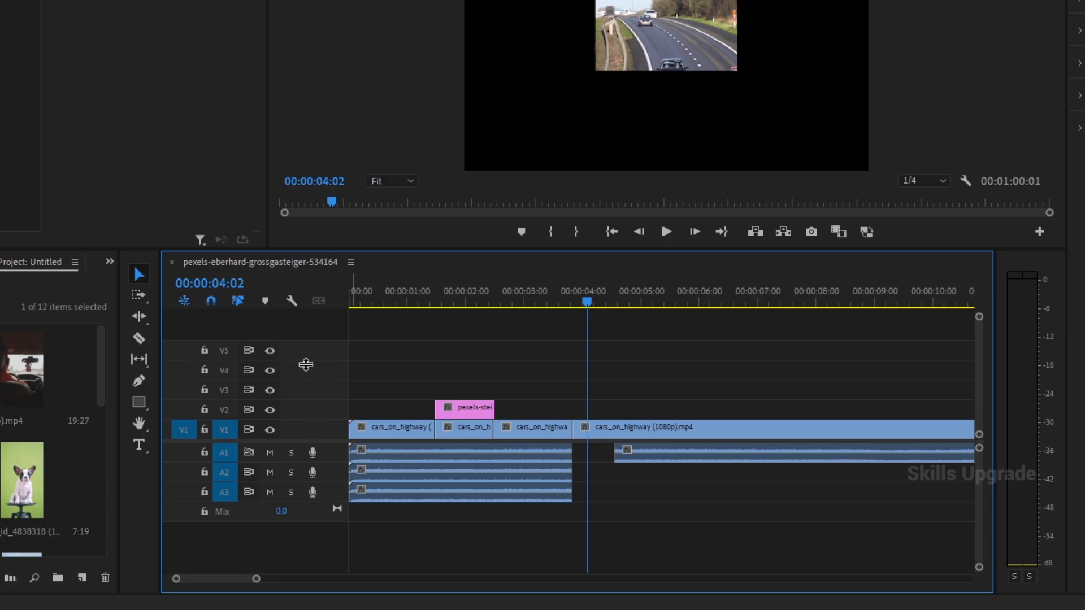
- Add a single video track V6 above V5 and delete it again
{"action": "right_click", "coordinate": [309, 388]}
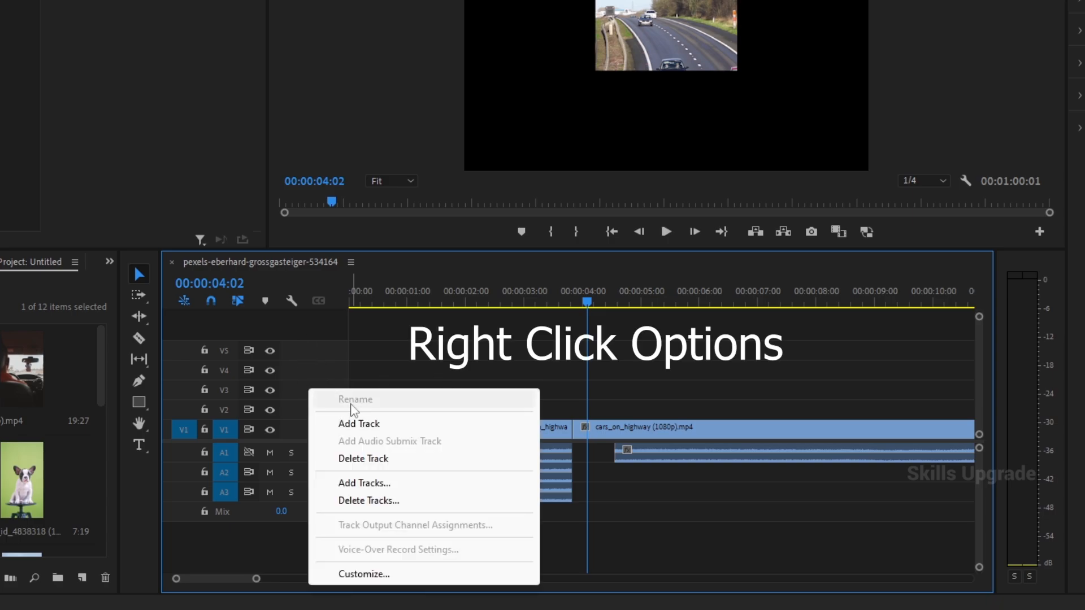
{"action": "left_click", "coordinate": [295, 423]}
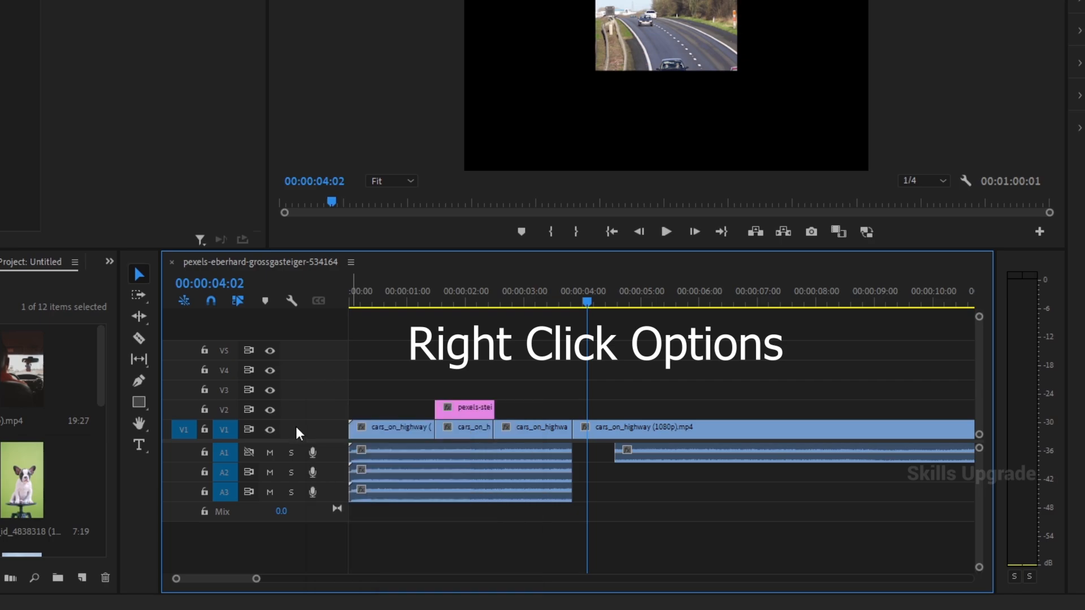
{"action": "right_click", "coordinate": [294, 426]}
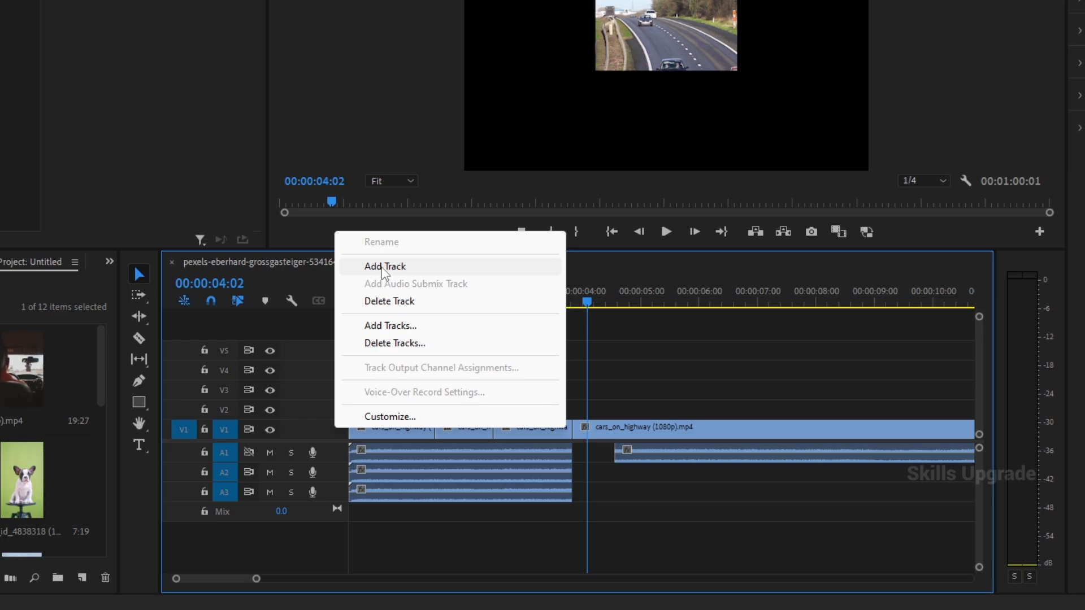
{"action": "left_click", "coordinate": [312, 341]}
{"action": "right_click", "coordinate": [291, 354]}
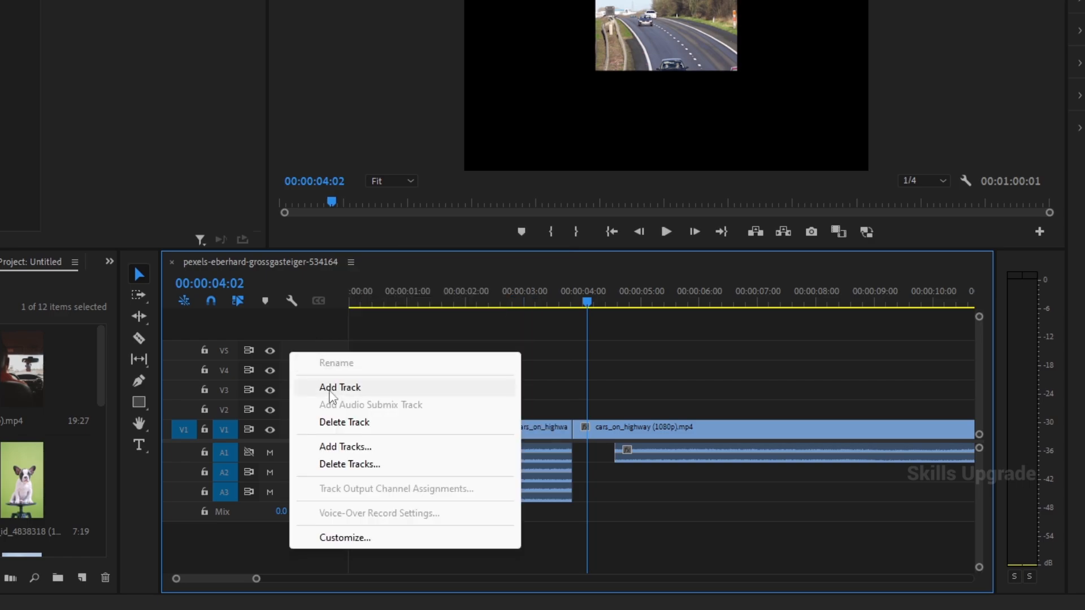
{"action": "left_click", "coordinate": [326, 386]}
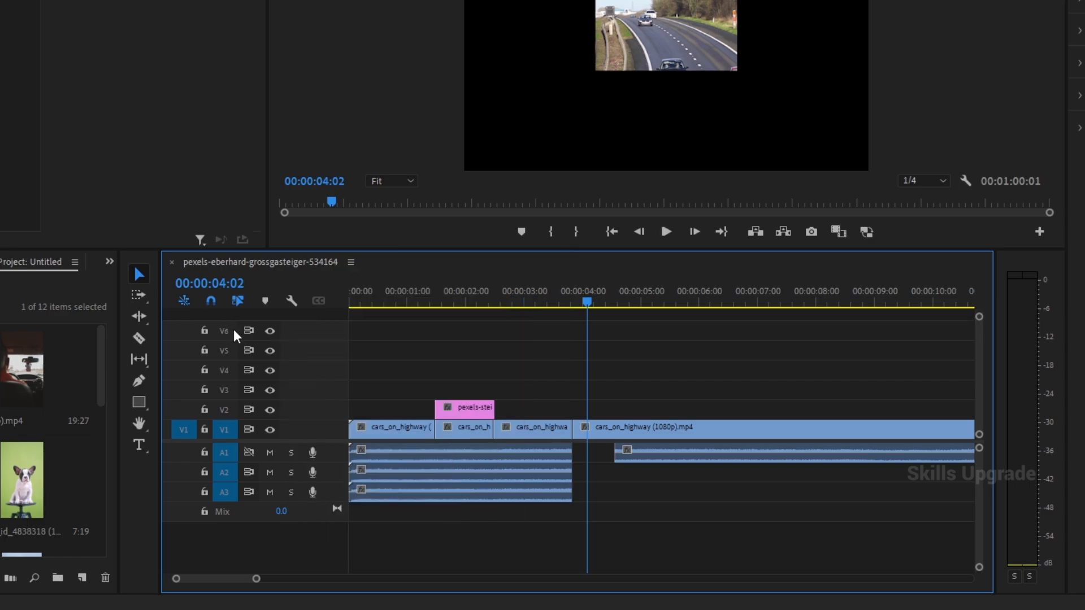
{"action": "right_click", "coordinate": [303, 336]}
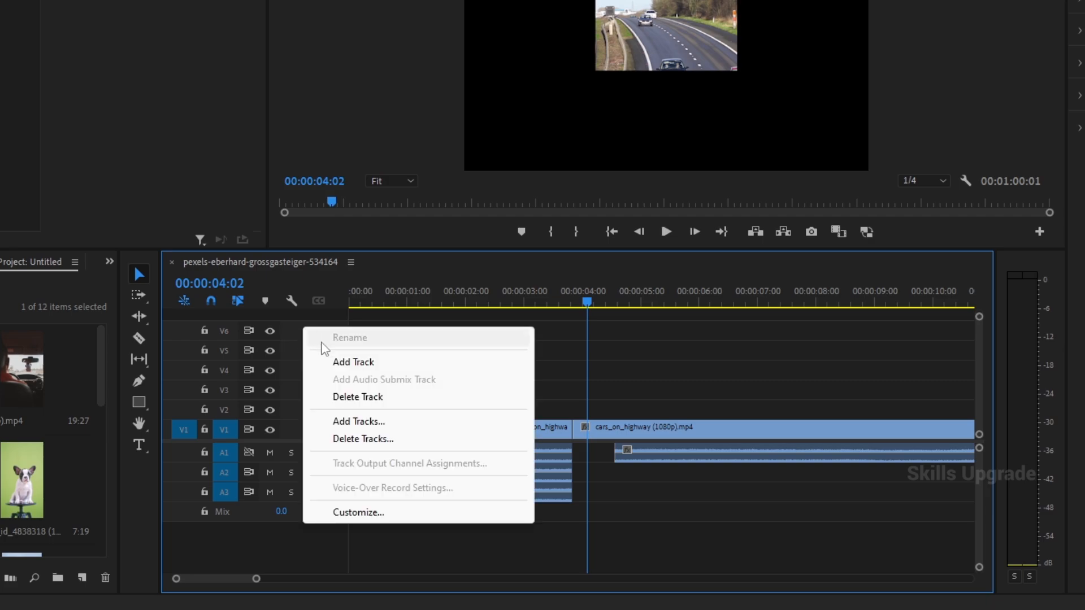
{"action": "left_click", "coordinate": [362, 398]}
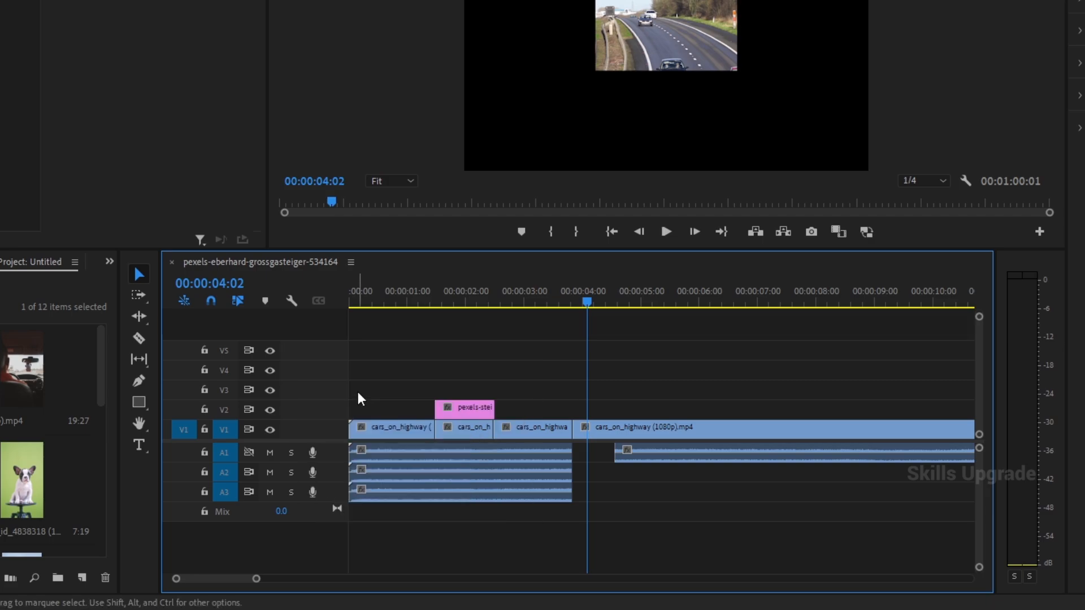
- Prepare to add several tracks at once, with 5 video tracks placed after Video 5
{"action": "right_click", "coordinate": [320, 352]}
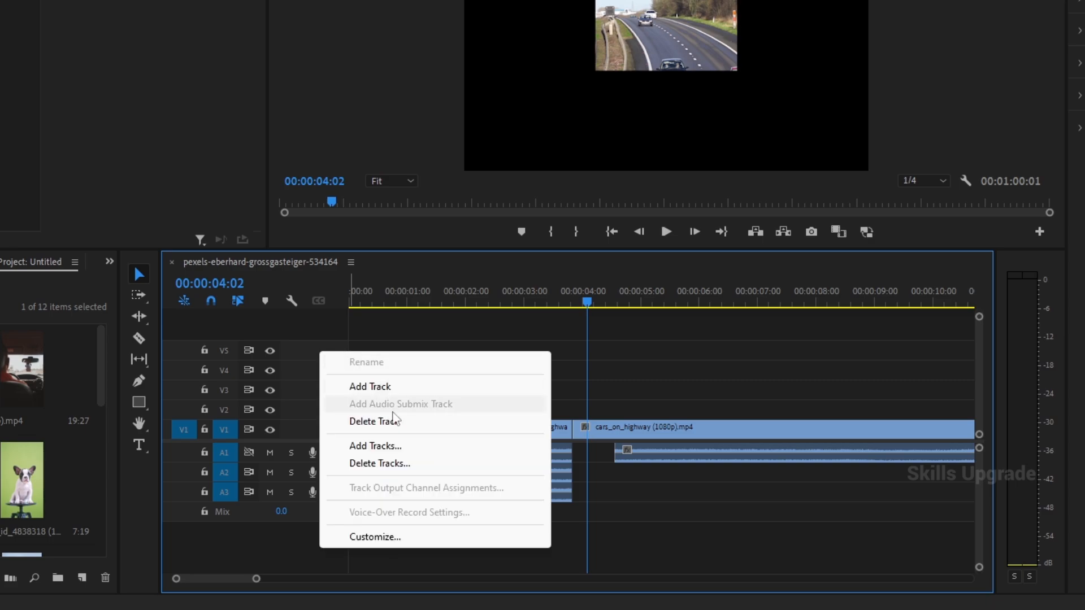
{"action": "left_click", "coordinate": [375, 445]}
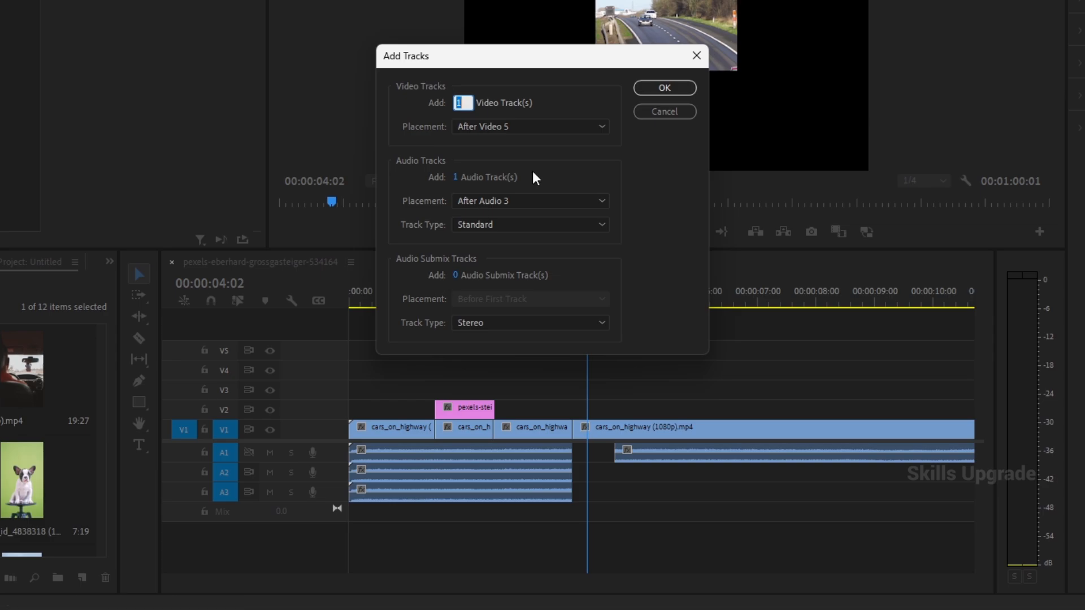
{"action": "type", "text": "5"}
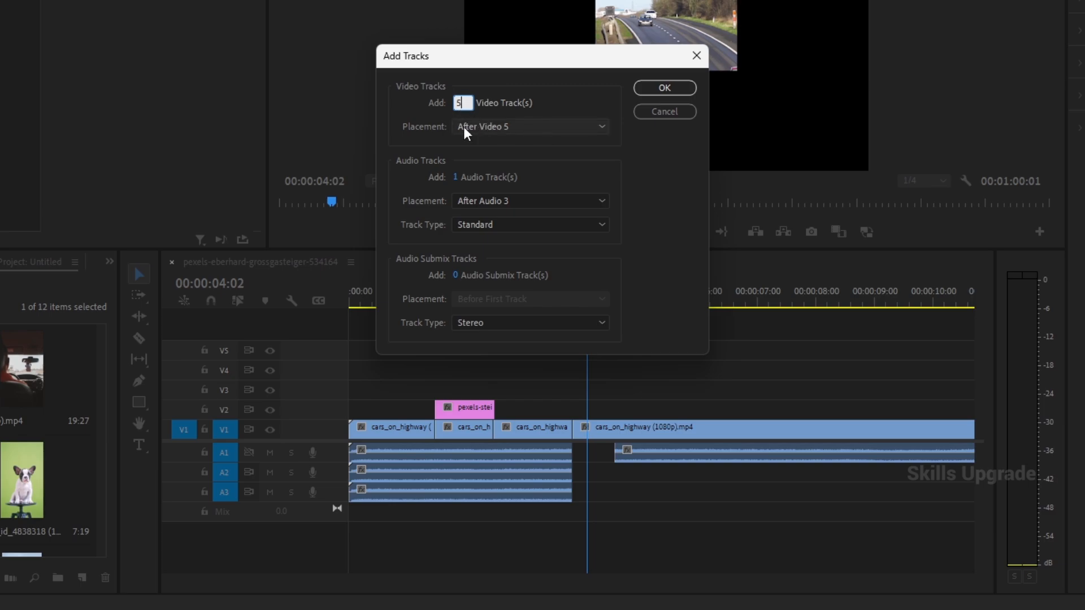
{"action": "left_click", "coordinate": [513, 144]}
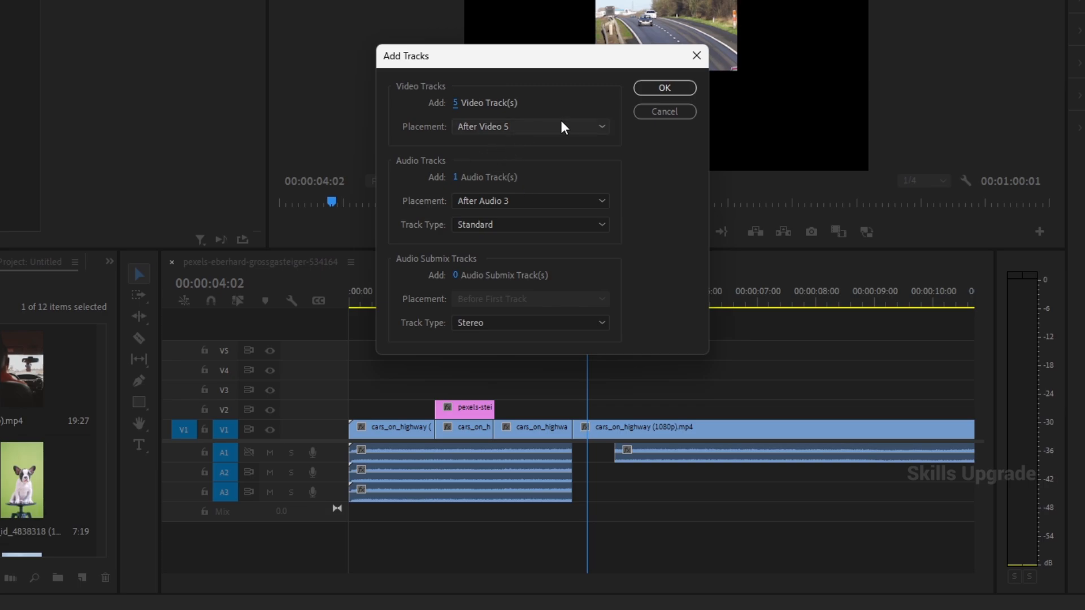
{"action": "left_click", "coordinate": [514, 125]}
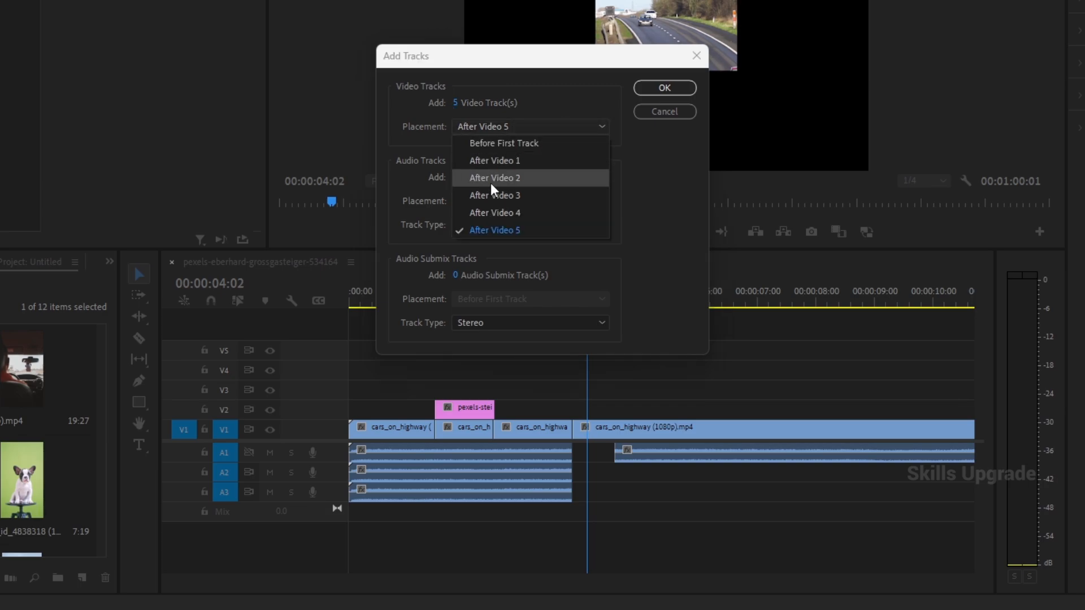
{"action": "left_click", "coordinate": [520, 229]}
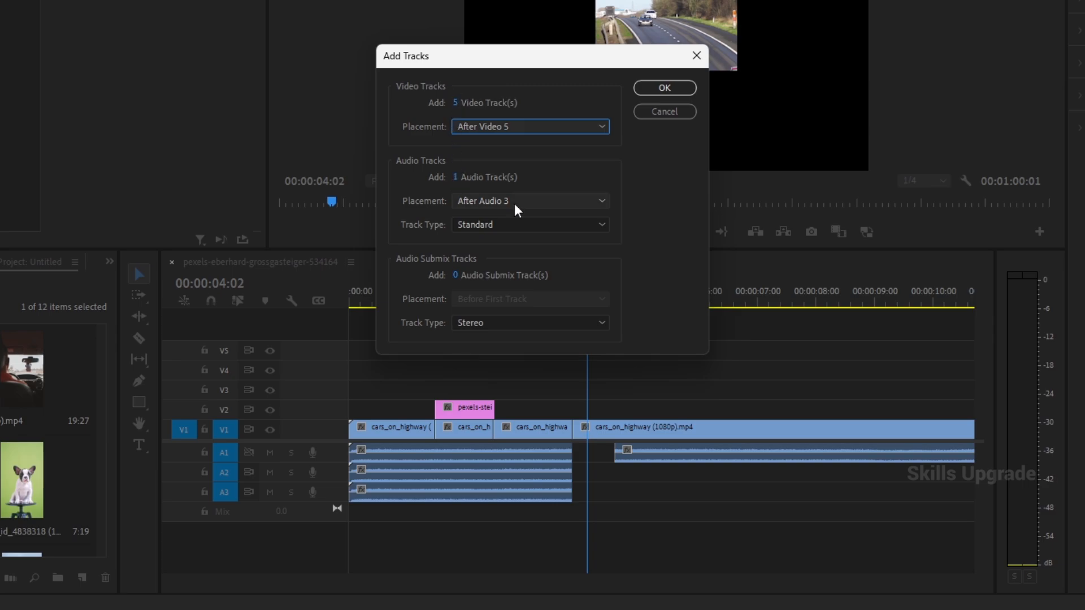
- Review the audio track placement and track type options for the new tracks, and cancel adding tracks
{"action": "left_click", "coordinate": [456, 178]}
{"action": "type", "text": "0"}
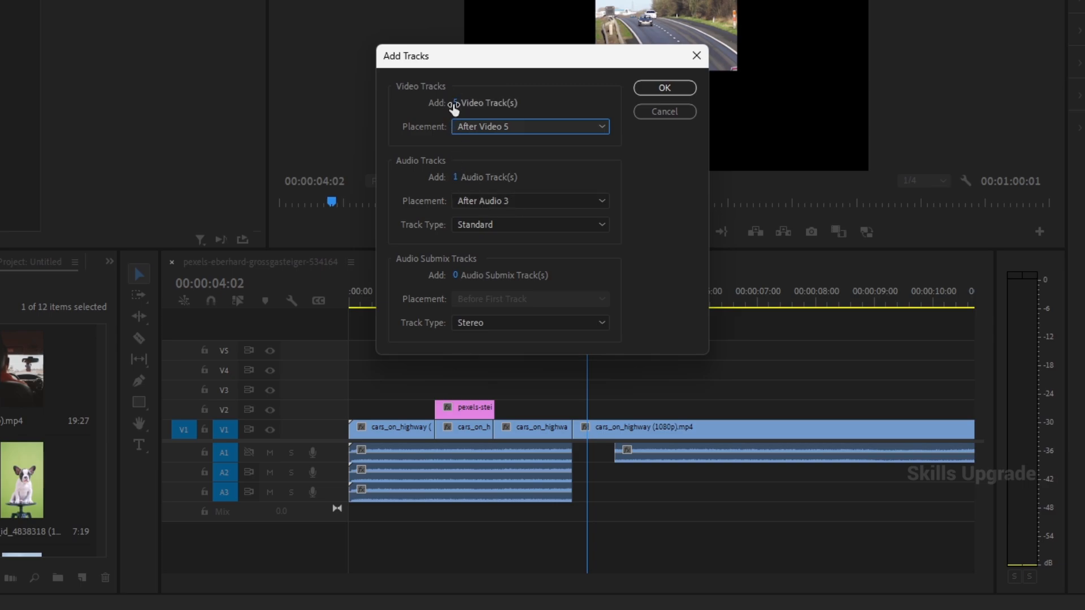
{"action": "left_click", "coordinate": [512, 198]}
{"action": "left_click", "coordinate": [512, 198]}
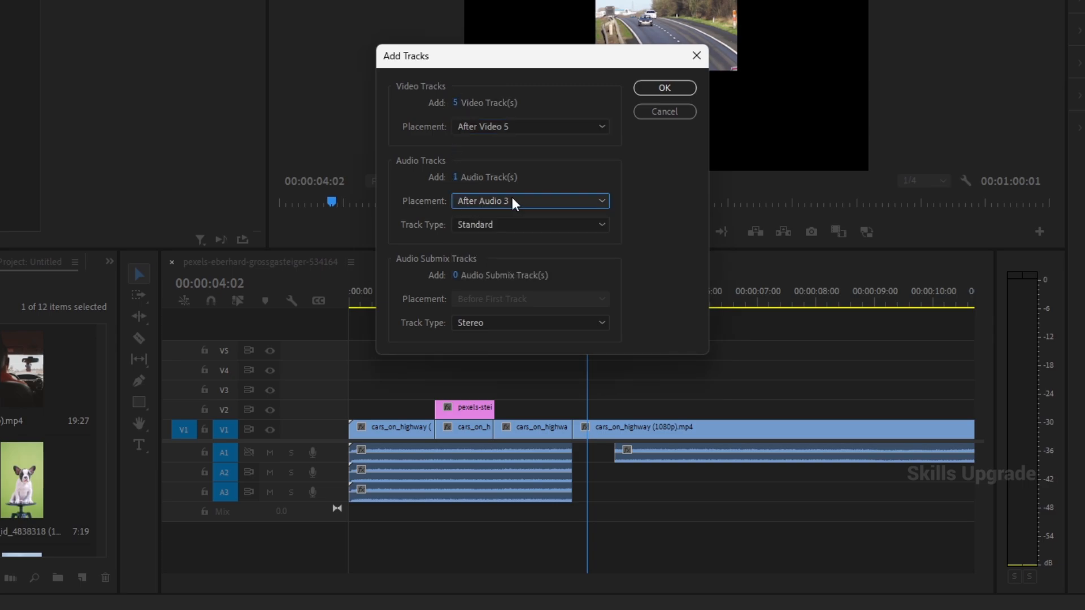
{"action": "left_click", "coordinate": [499, 223]}
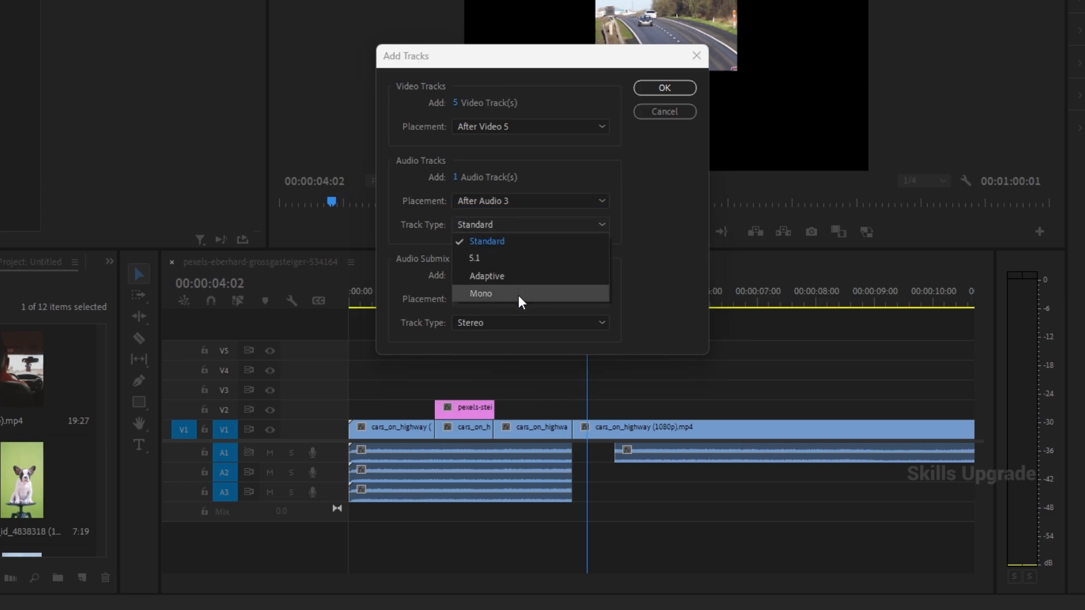
{"action": "left_click", "coordinate": [658, 249]}
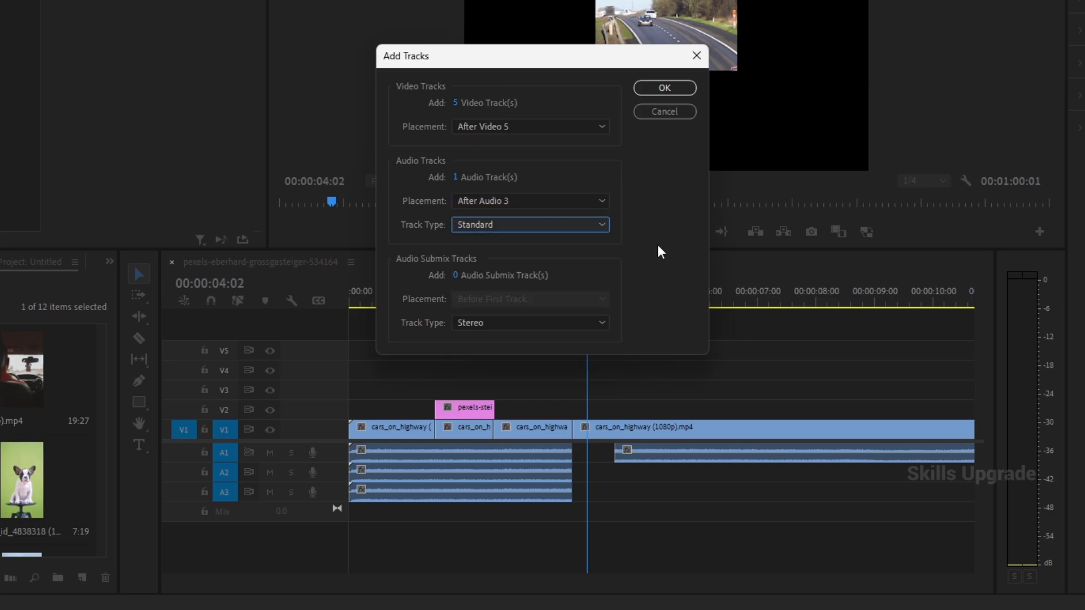
{"action": "left_click", "coordinate": [664, 111]}
- Review the video track choices for deleting several tracks at once, and switch video track deletion on and back off
{"action": "right_click", "coordinate": [329, 376]}
{"action": "left_click", "coordinate": [380, 488]}
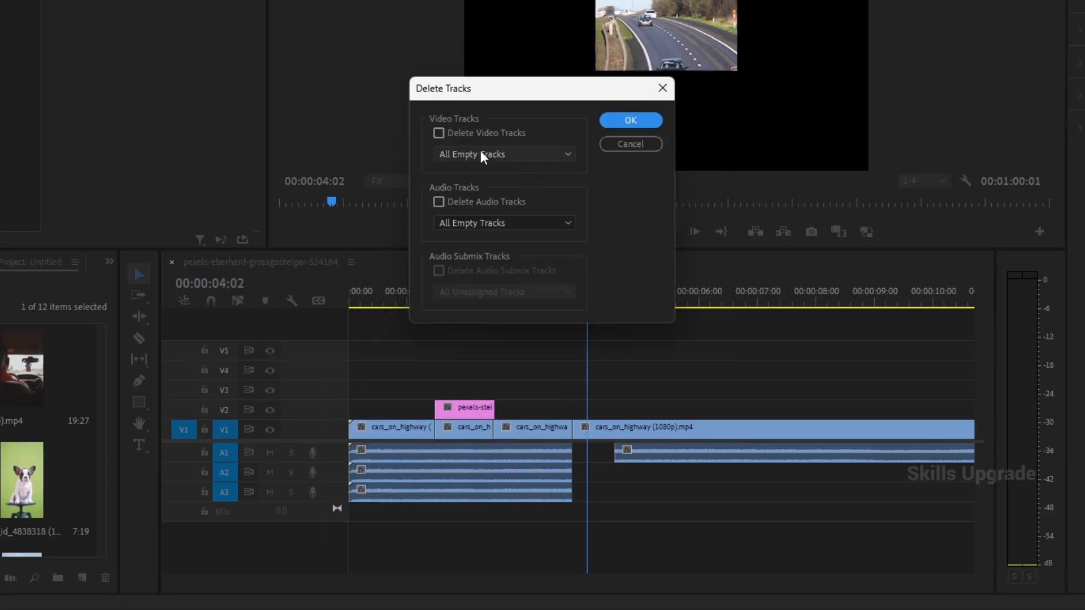
{"action": "left_click", "coordinate": [515, 156]}
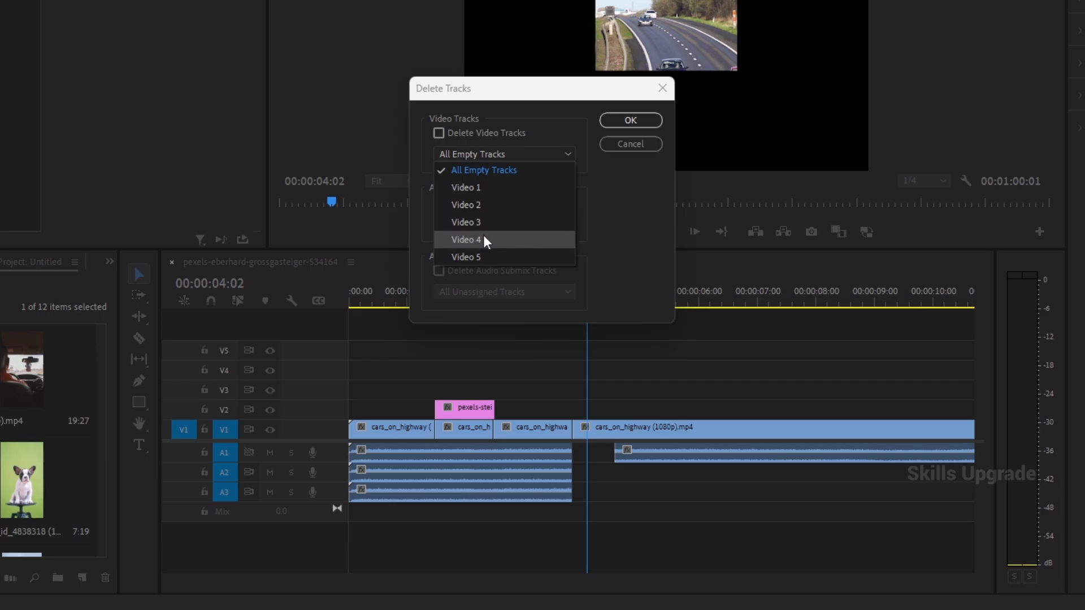
{"action": "left_click", "coordinate": [651, 182]}
{"action": "left_click", "coordinate": [439, 133]}
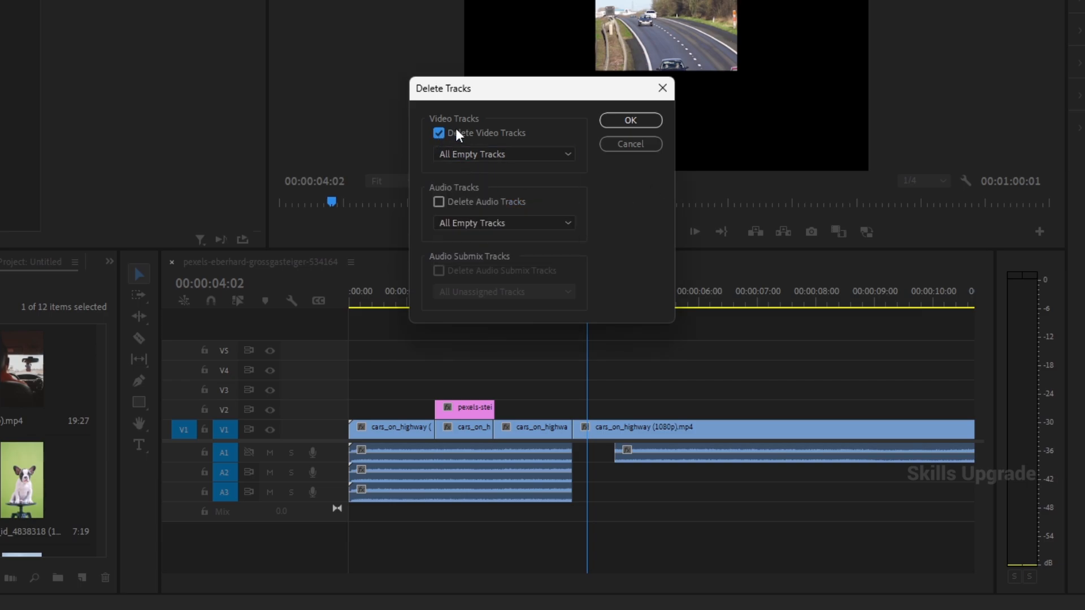
{"action": "left_click", "coordinate": [439, 133]}
- Enable audio track deletion, review which audio tracks can be chosen, and cancel deleting tracks
{"action": "left_click", "coordinate": [460, 222]}
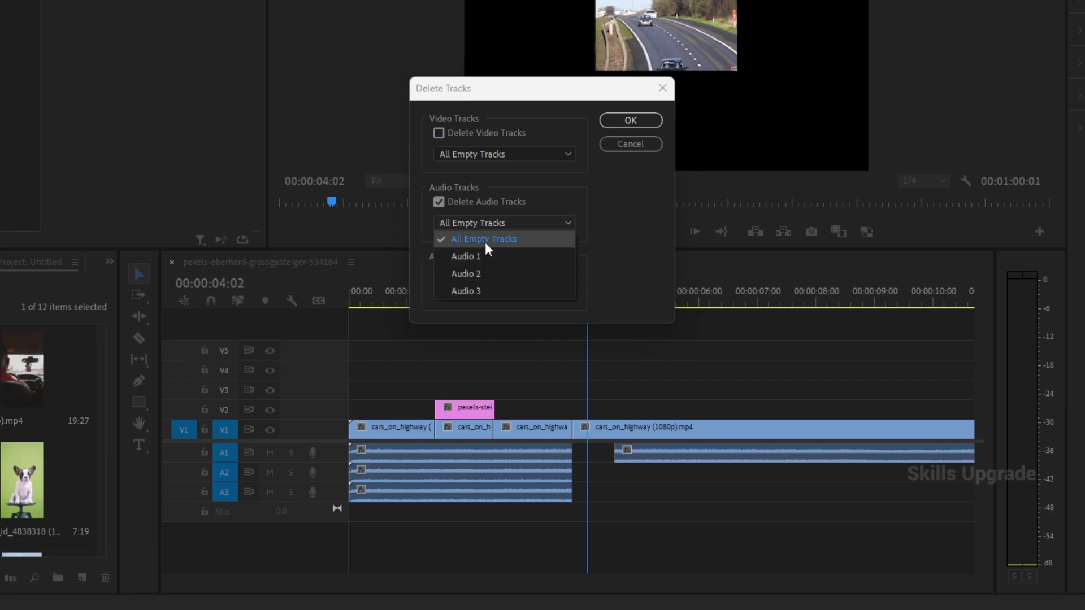
{"action": "left_click", "coordinate": [620, 178]}
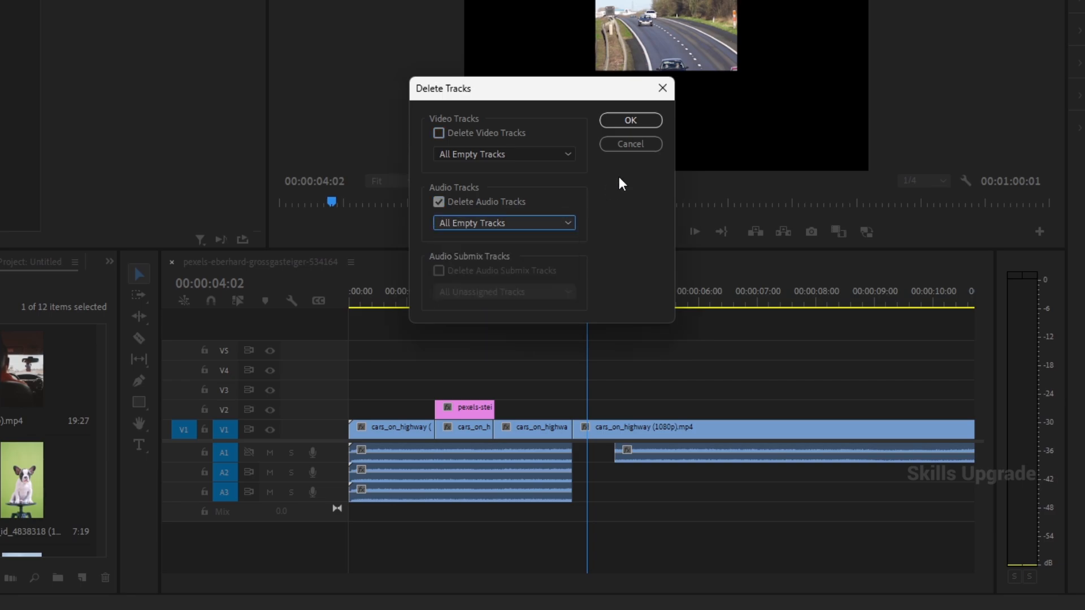
{"action": "left_click", "coordinate": [629, 143]}
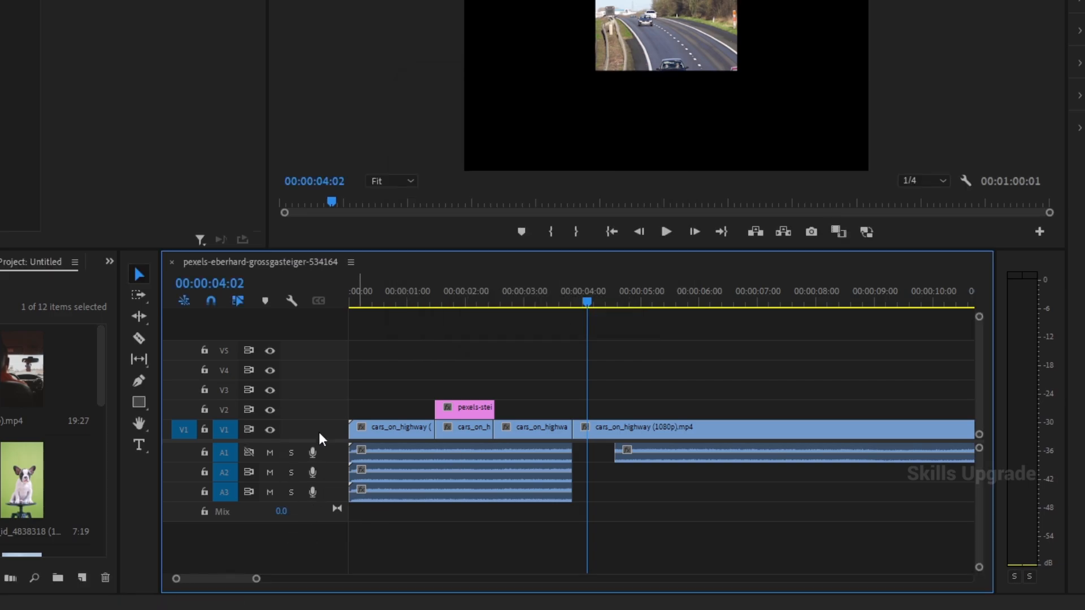
- Review the buttons available for customizing the V2 video track header, and cancel the customization
{"action": "right_click", "coordinate": [326, 493]}
{"action": "right_click", "coordinate": [301, 410]}
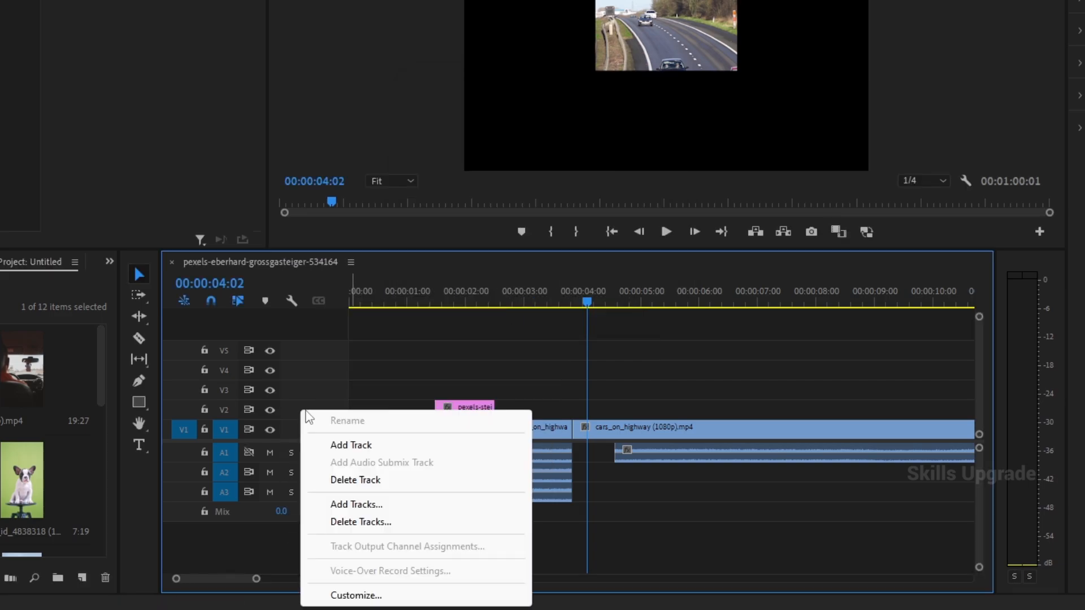
{"action": "left_click", "coordinate": [357, 601]}
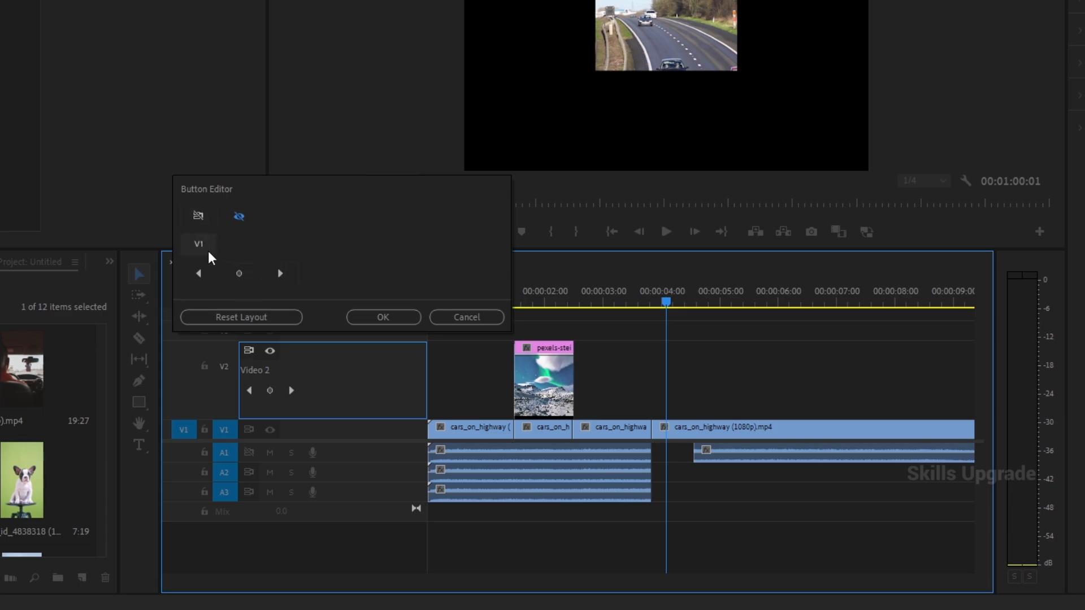
{"action": "left_click", "coordinate": [234, 224]}
{"action": "left_click", "coordinate": [457, 317]}
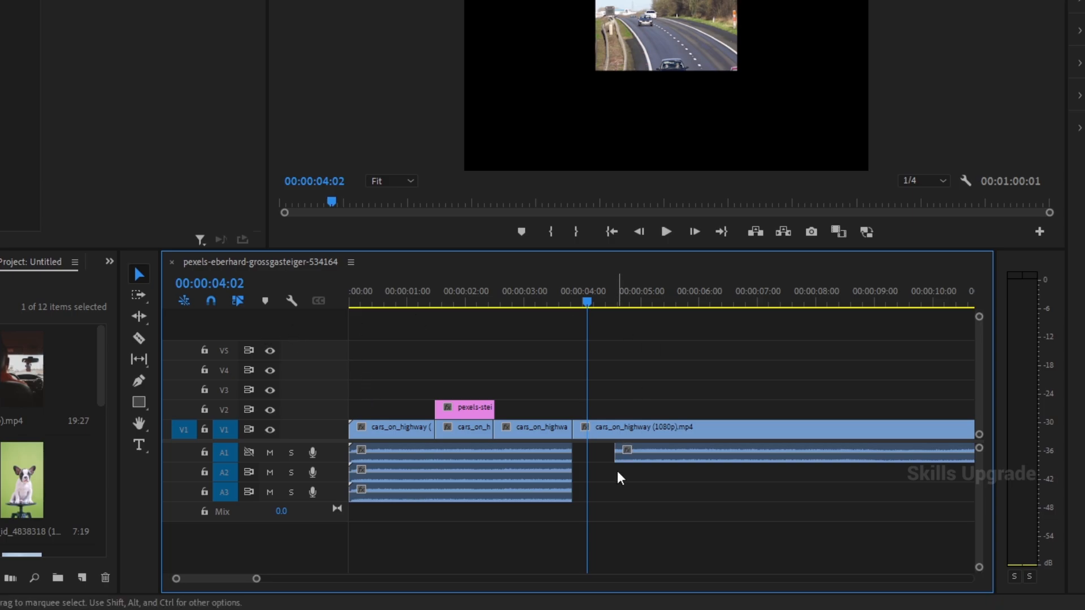
{"action": "scroll", "coordinate": [618, 474], "scroll_direction": "down", "scroll_amount": 4}
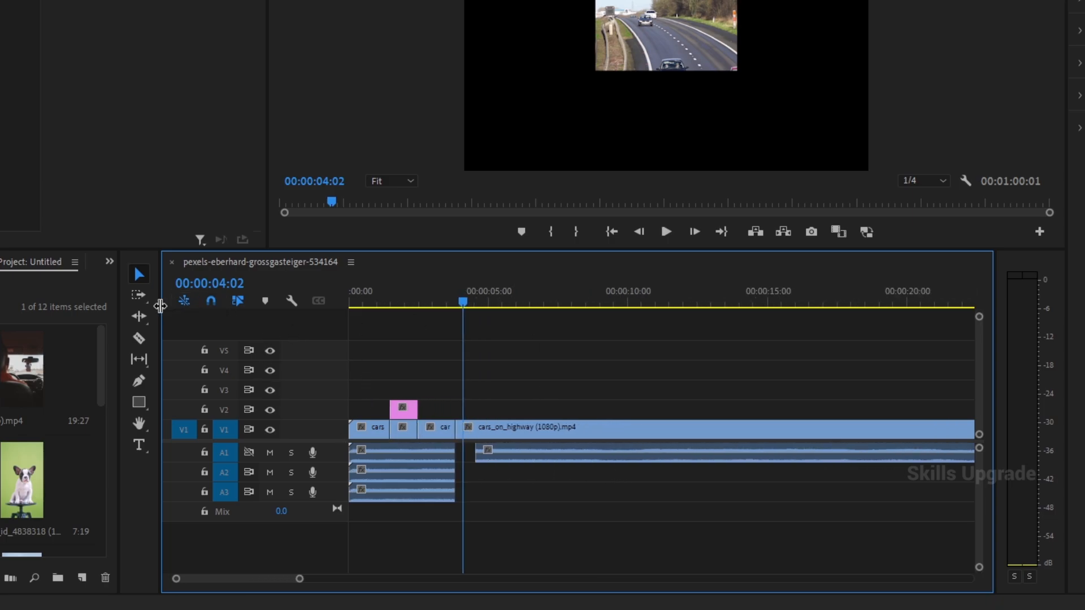